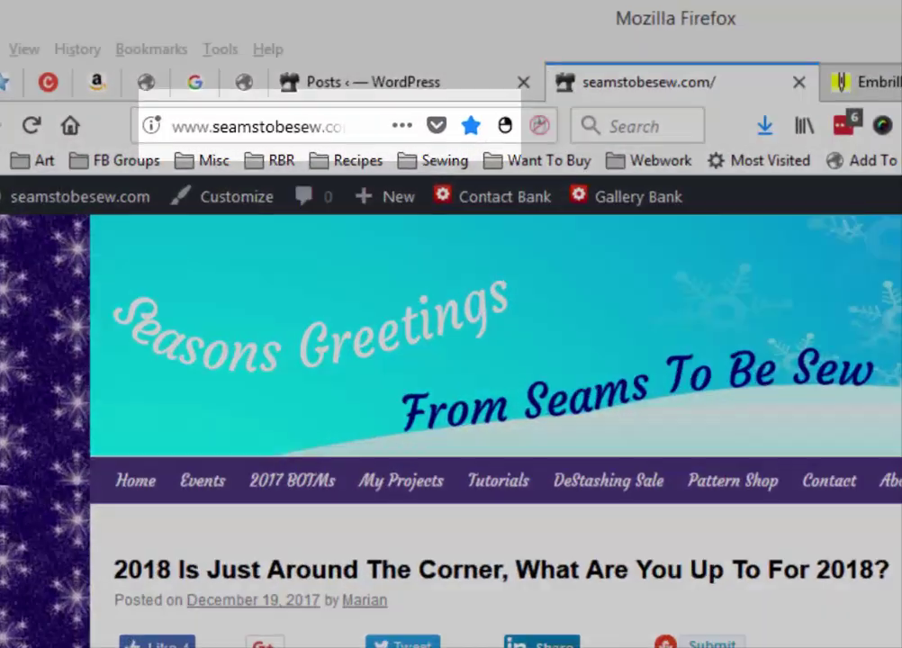
Switch Firefox to the Embrilliance website tab
{"action": "key", "text": "ctrl+Tab"}
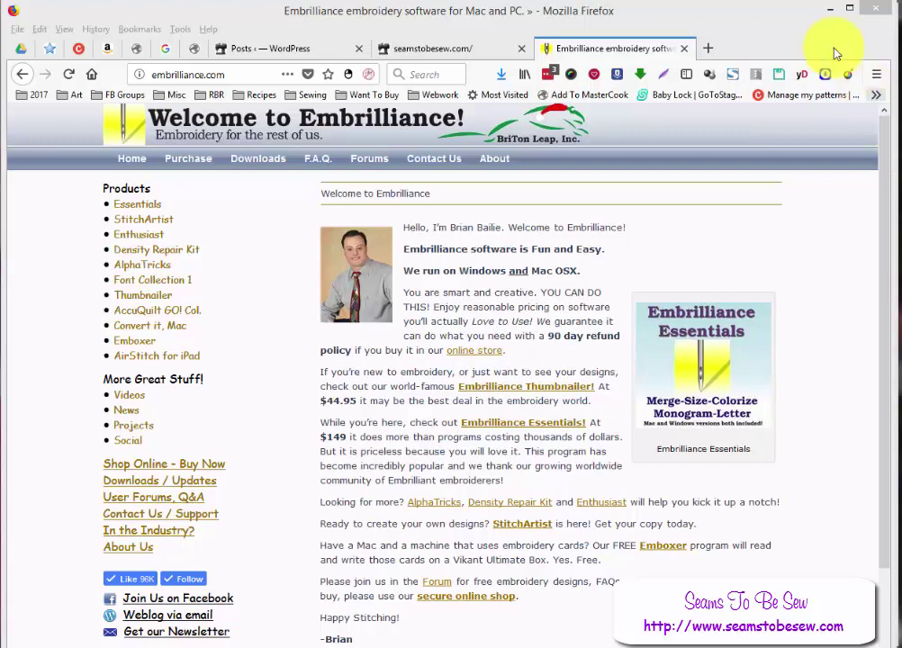
{"action": "left_click", "coordinate": [828, 8]}
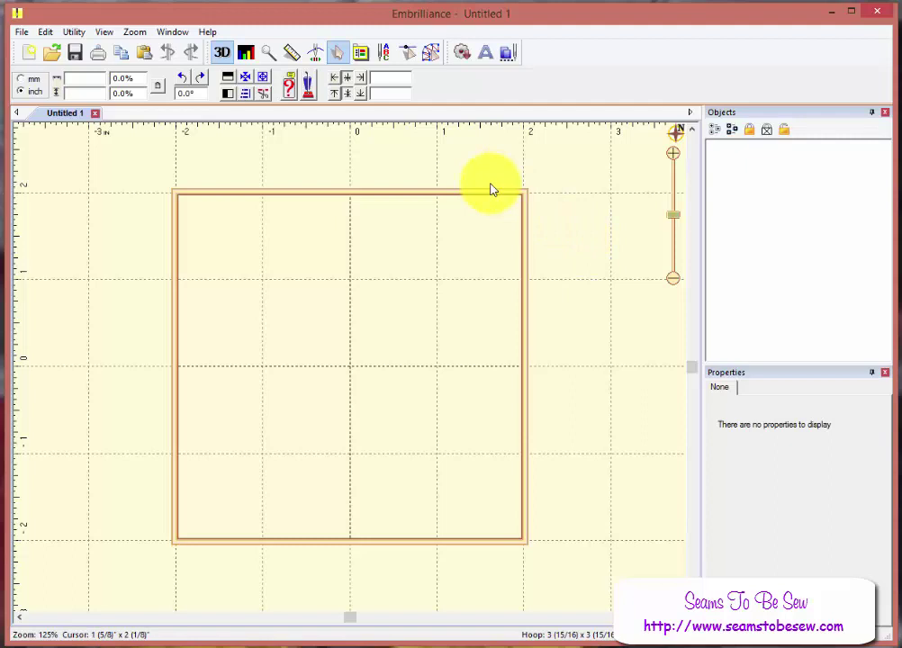
Open the stbs-2017 Christmas Borders D1 2x2 angel design from the MEmb folder
{"action": "left_click", "coordinate": [51, 52]}
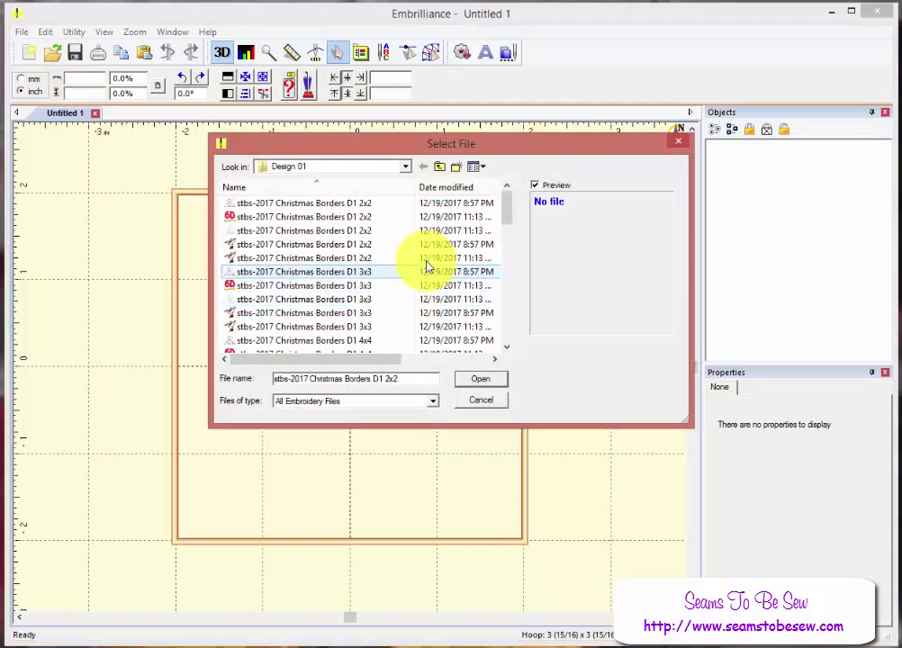
{"action": "left_click", "coordinate": [439, 165]}
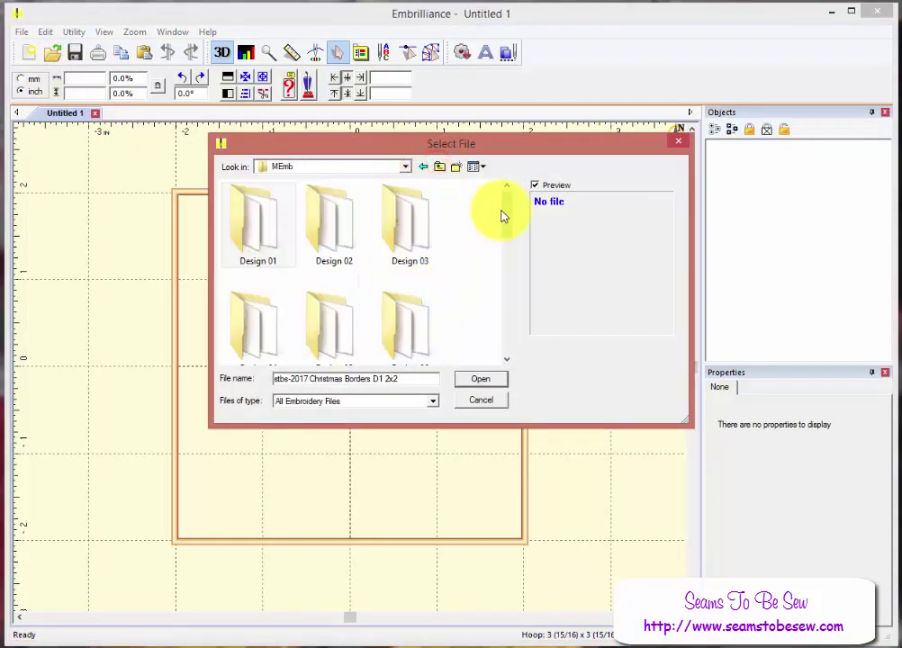
{"action": "left_click_drag", "start_coordinate": [507, 218], "coordinate": [493, 329]}
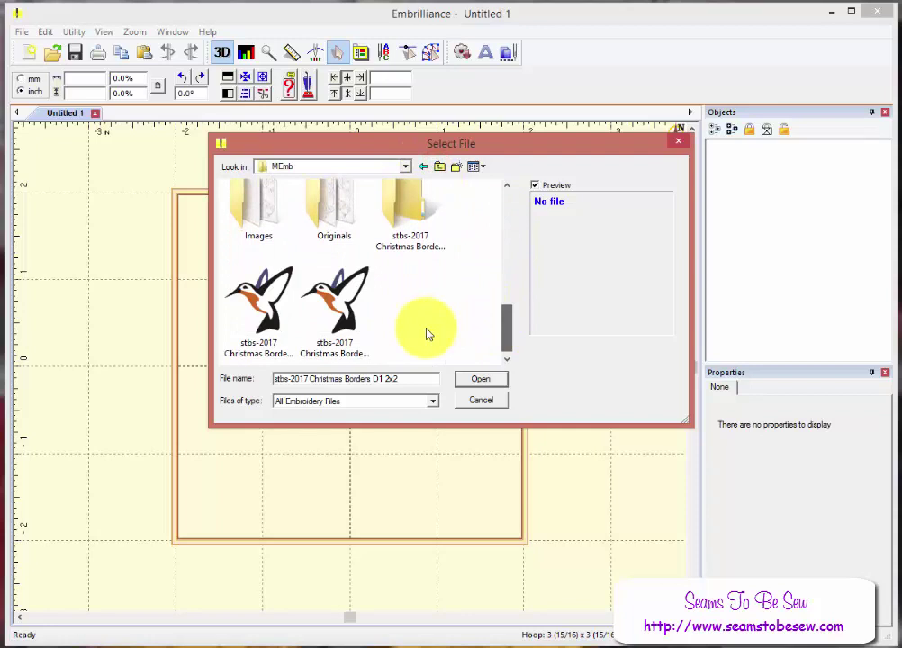
{"action": "left_click", "coordinate": [247, 322]}
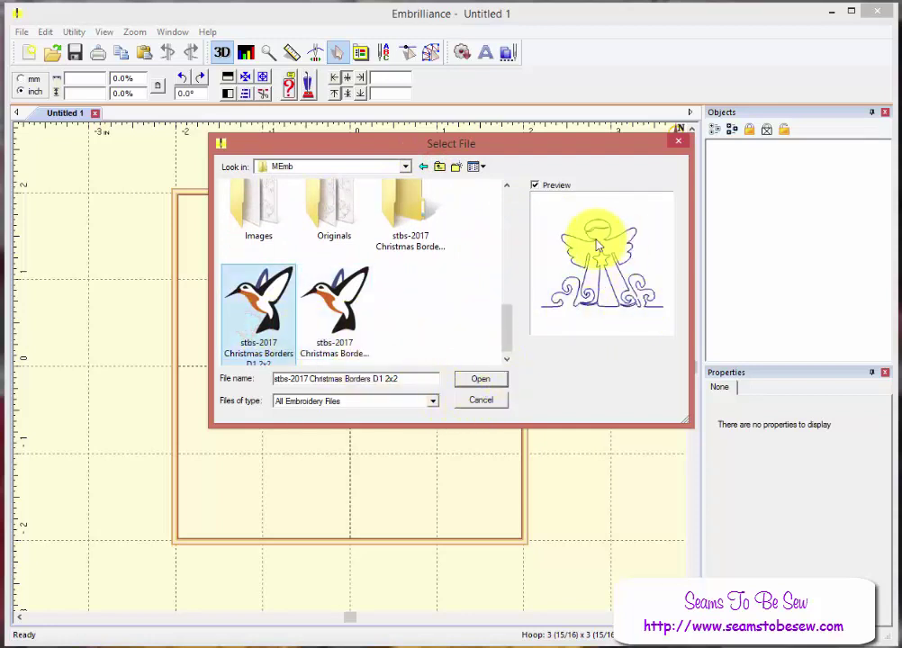
{"action": "left_click", "coordinate": [480, 379]}
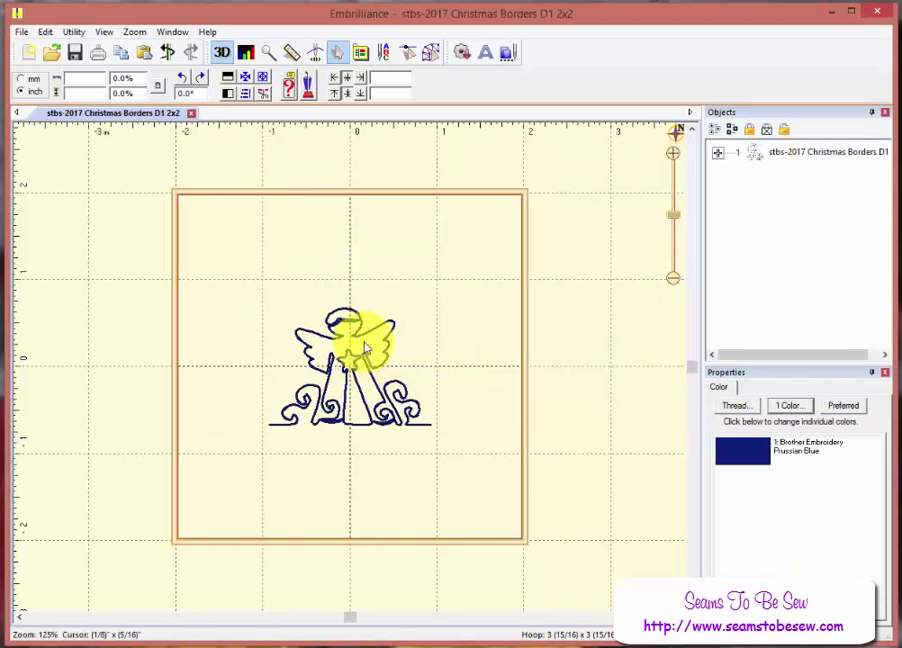
{"action": "left_click", "coordinate": [369, 340]}
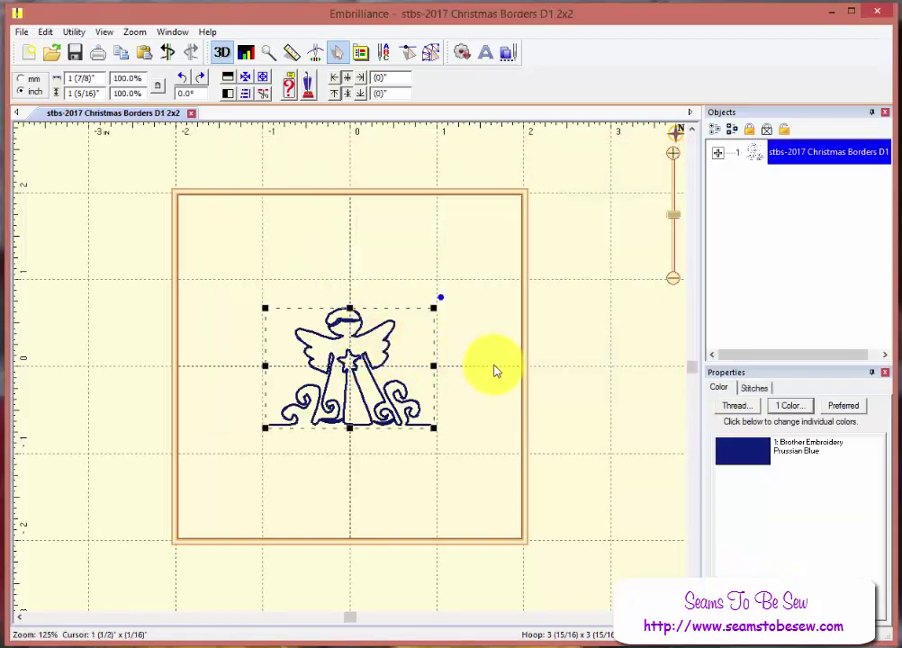
{"action": "left_click", "coordinate": [347, 322]}
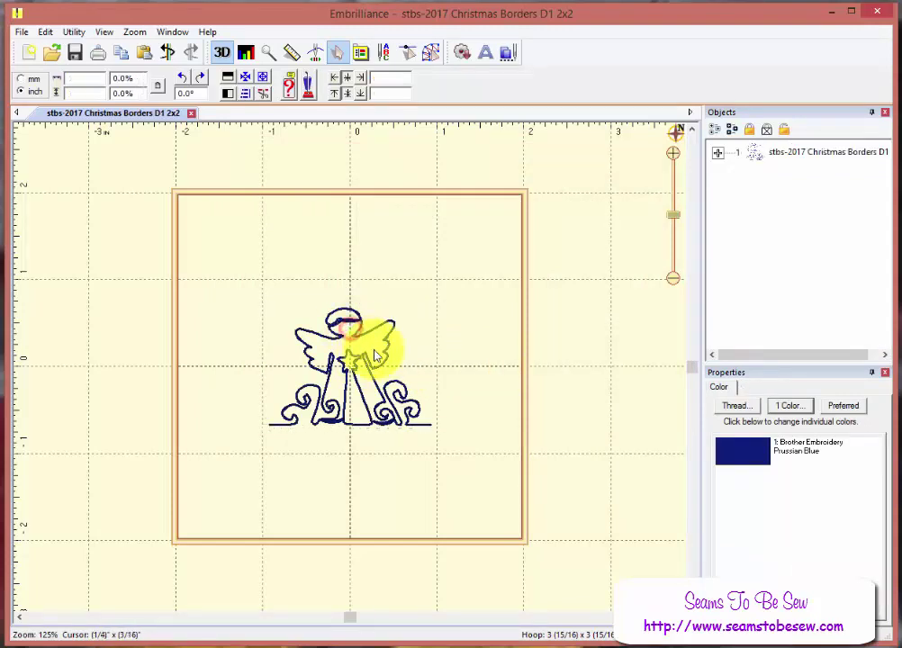
{"action": "left_click", "coordinate": [359, 333]}
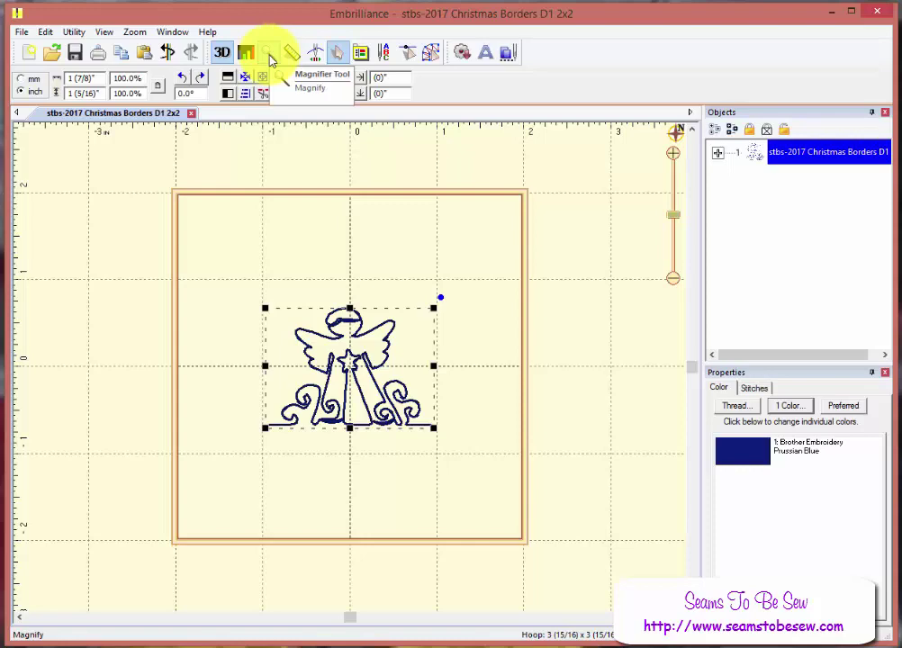
{"action": "left_click", "coordinate": [673, 216]}
{"action": "mouse_move", "coordinate": [673, 216]}
{"action": "left_mouse_down"}
{"action": "mouse_move", "coordinate": [674, 207]}
{"action": "mouse_move", "coordinate": [672, 233]}
{"action": "left_mouse_up"}
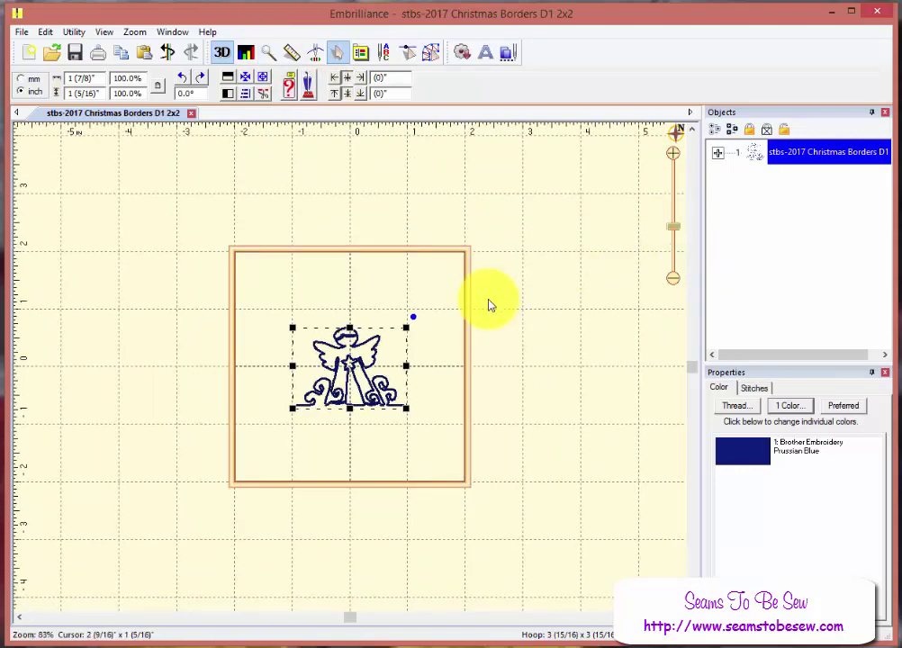
{"action": "scroll", "coordinate": [449, 323], "scroll_direction": "up", "scroll_amount": 5}
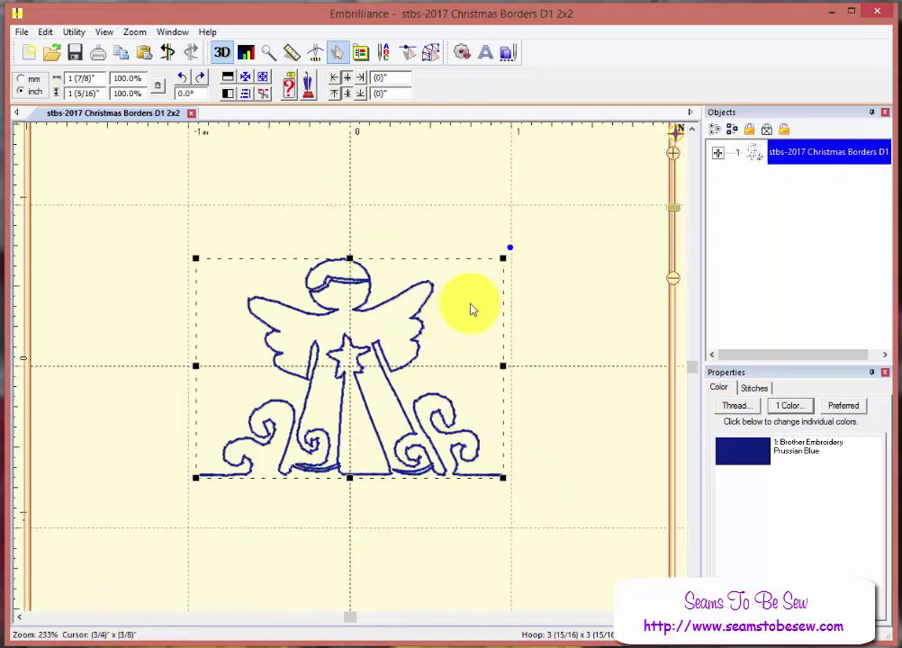
{"action": "scroll", "coordinate": [471, 309], "scroll_direction": "down", "scroll_amount": 2}
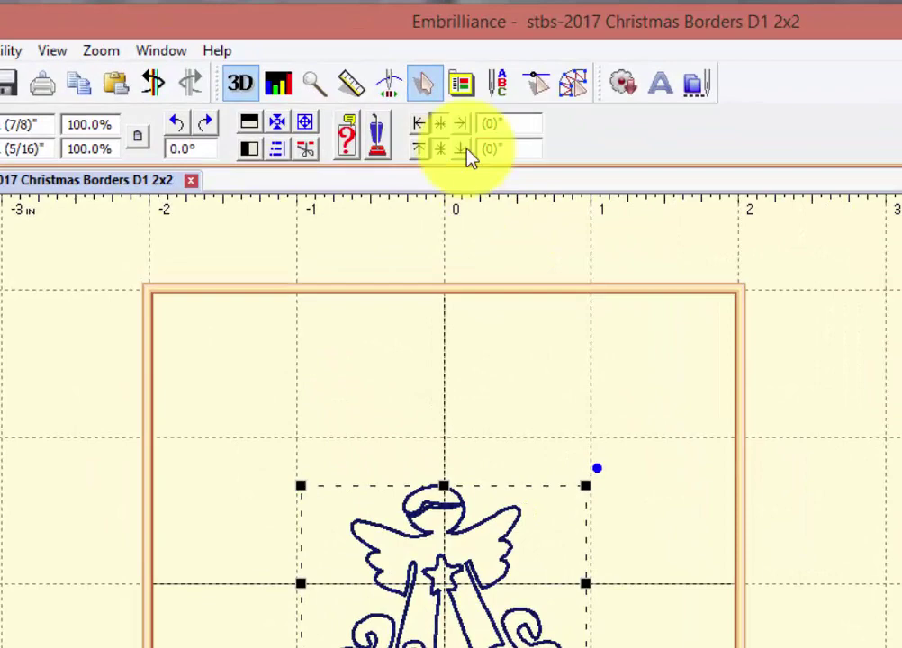
{"action": "left_click", "coordinate": [520, 106]}
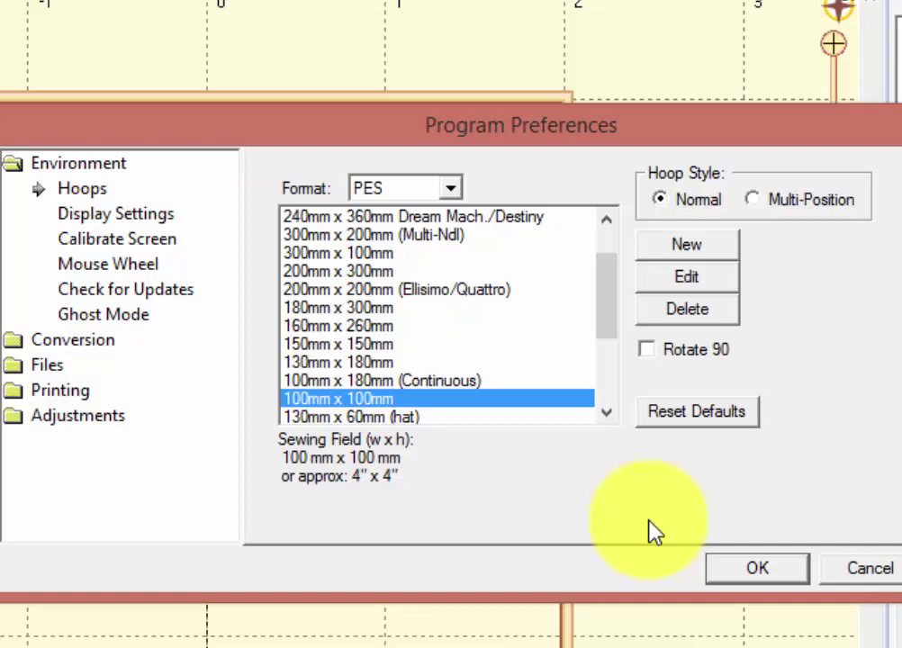
Confirm the PES 100mm x 100mm hoop and close the preferences
{"action": "left_click", "coordinate": [751, 566]}
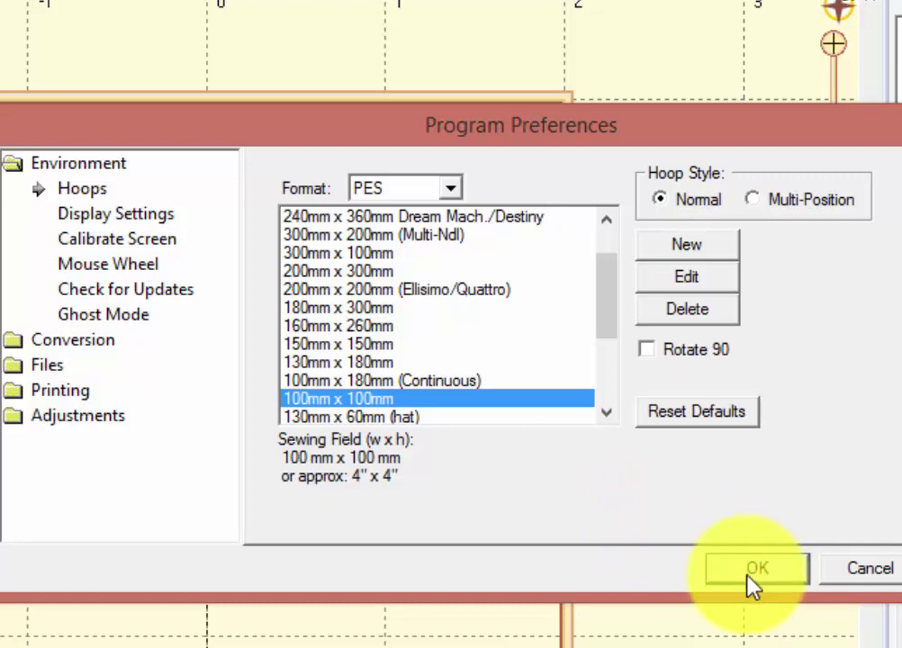
{"action": "left_click", "coordinate": [753, 583]}
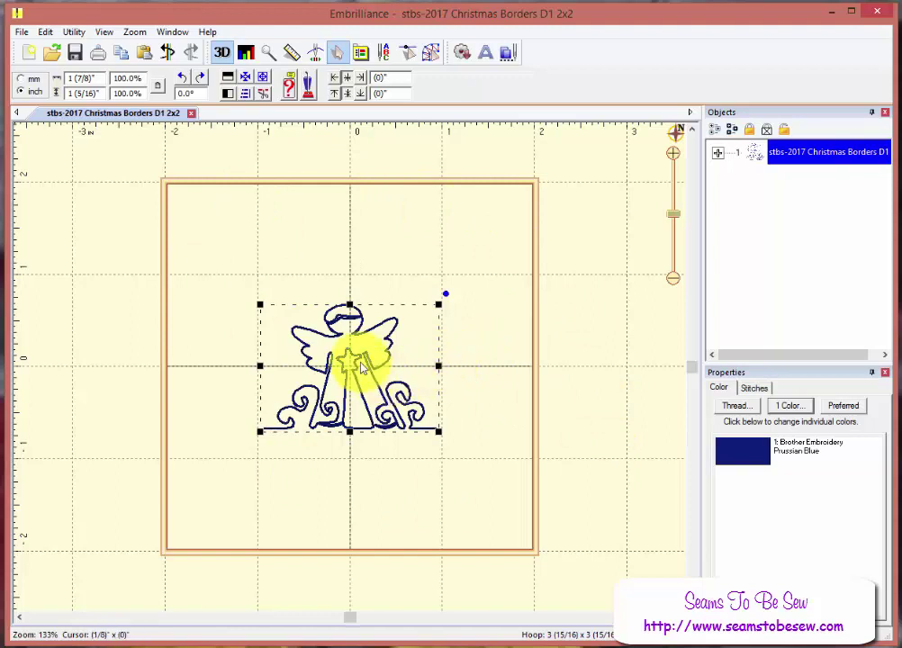
Move the angel around the hoop, then cut it out so the hoop is empty
{"action": "left_click_drag", "start_coordinate": [354, 359], "coordinate": [346, 370]}
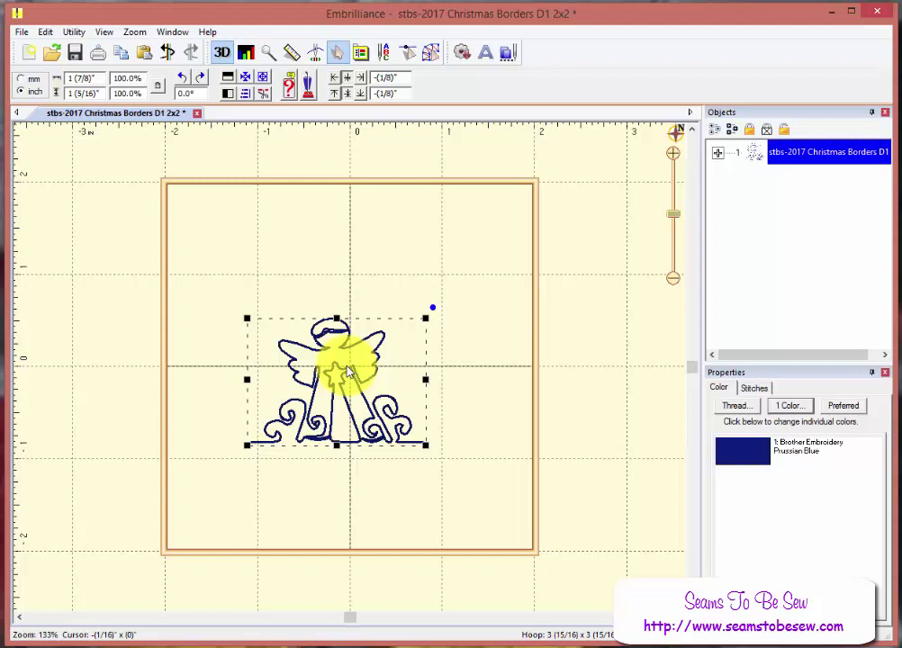
{"action": "left_click_drag", "start_coordinate": [341, 368], "coordinate": [356, 356]}
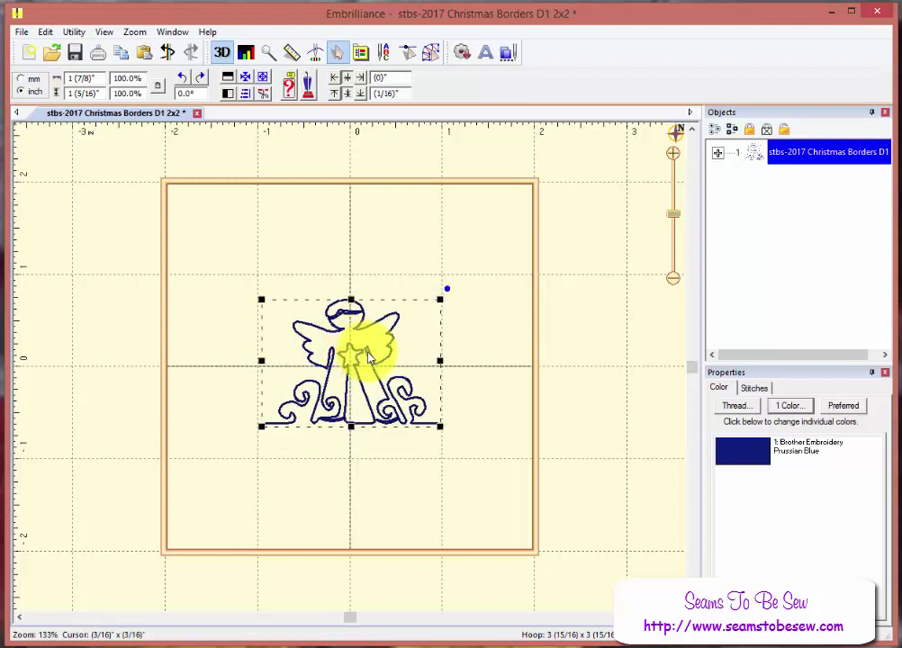
{"action": "key", "text": "ctrl+x"}
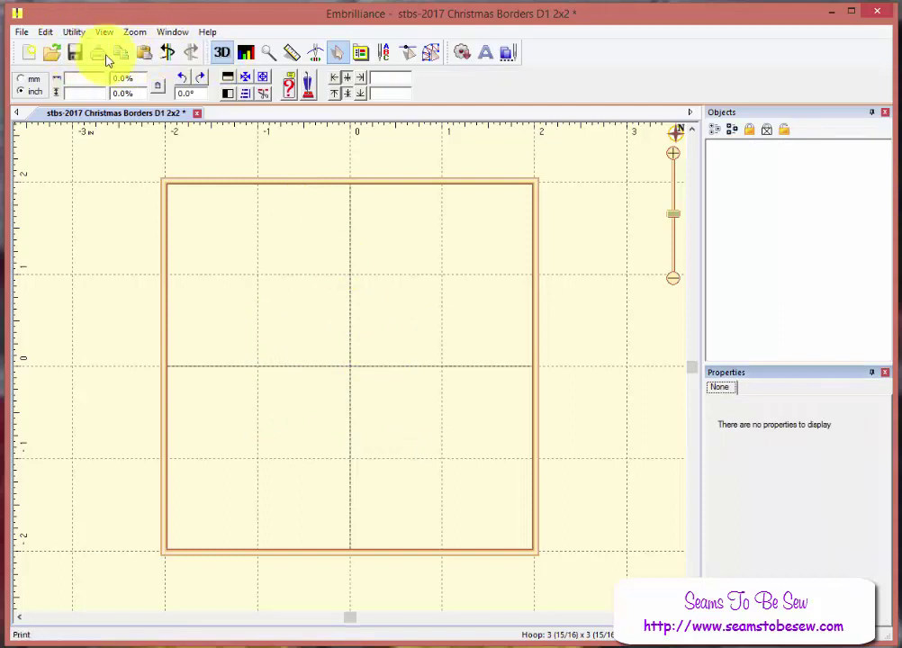
Reload the first stbs-2017 Christmas Borders angel design into the hoop
{"action": "left_click", "coordinate": [55, 53]}
{"action": "left_click_drag", "start_coordinate": [504, 203], "coordinate": [493, 351]}
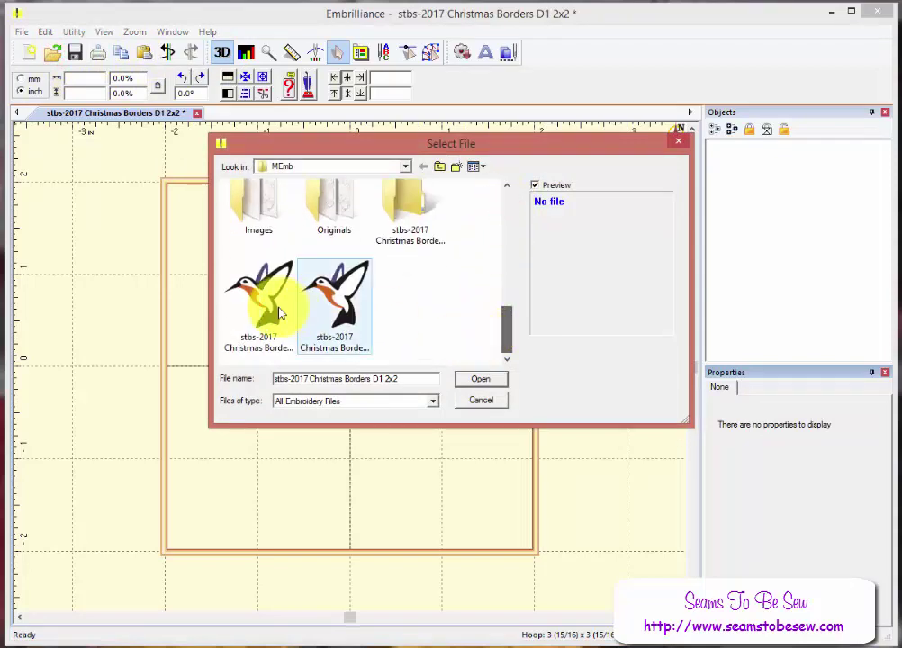
{"action": "left_click", "coordinate": [280, 315]}
{"action": "left_click", "coordinate": [484, 379]}
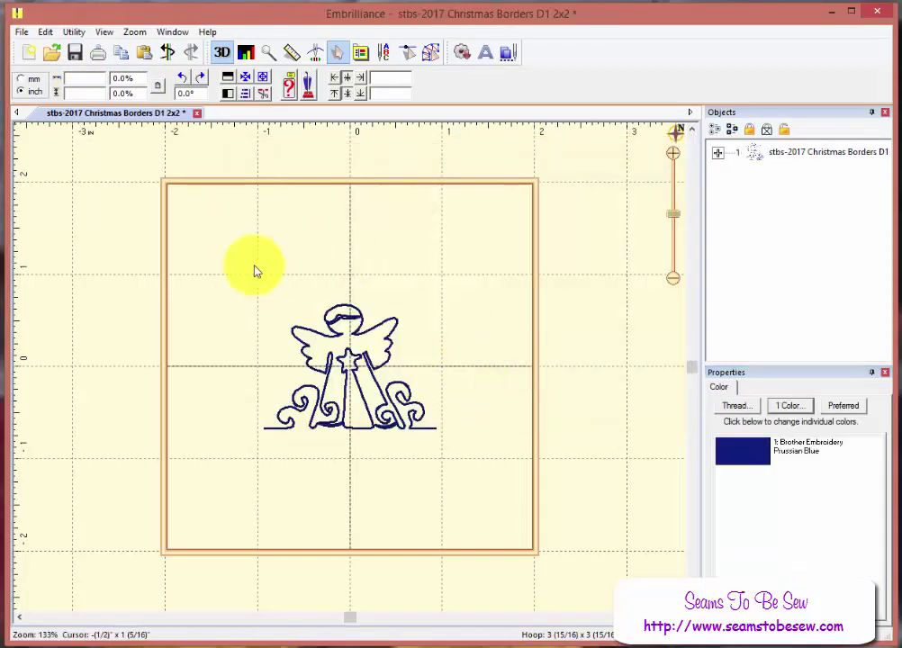
Shift the angel left of centre with a small drag and arrow-key nudges
{"action": "left_click", "coordinate": [356, 369]}
{"action": "left_click_drag", "start_coordinate": [356, 369], "coordinate": [353, 369]}
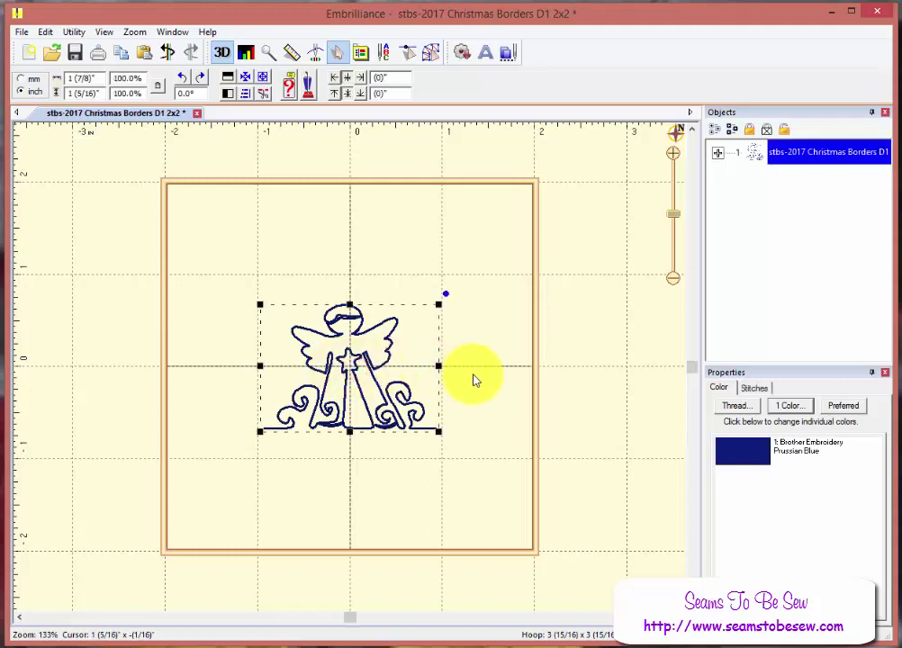
{"action": "key", "text": "Left"}
{"action": "key", "text": "Left"}
{"action": "key", "text": "Left"}
{"action": "key", "text": "Left"}
{"action": "key", "text": "Left"}
{"action": "key", "text": "Left"}
{"action": "key", "text": "Left"}
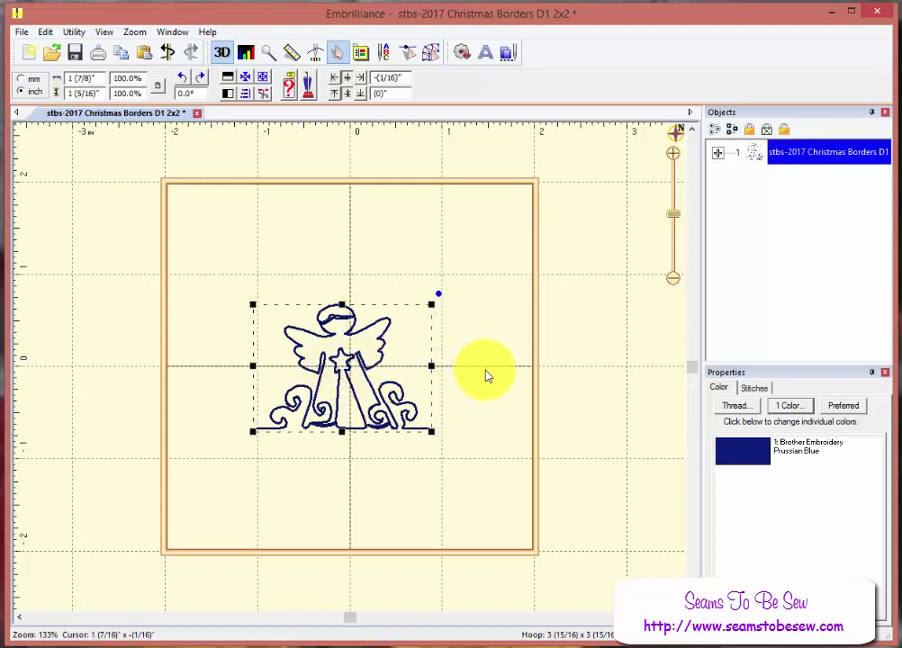
{"action": "key", "text": "Left"}
{"action": "key", "text": "Left"}
{"action": "key", "text": "Left"}
{"action": "key", "text": "Left"}
{"action": "key", "text": "Left"}
{"action": "key", "text": "Left"}
{"action": "key", "text": "Left"}
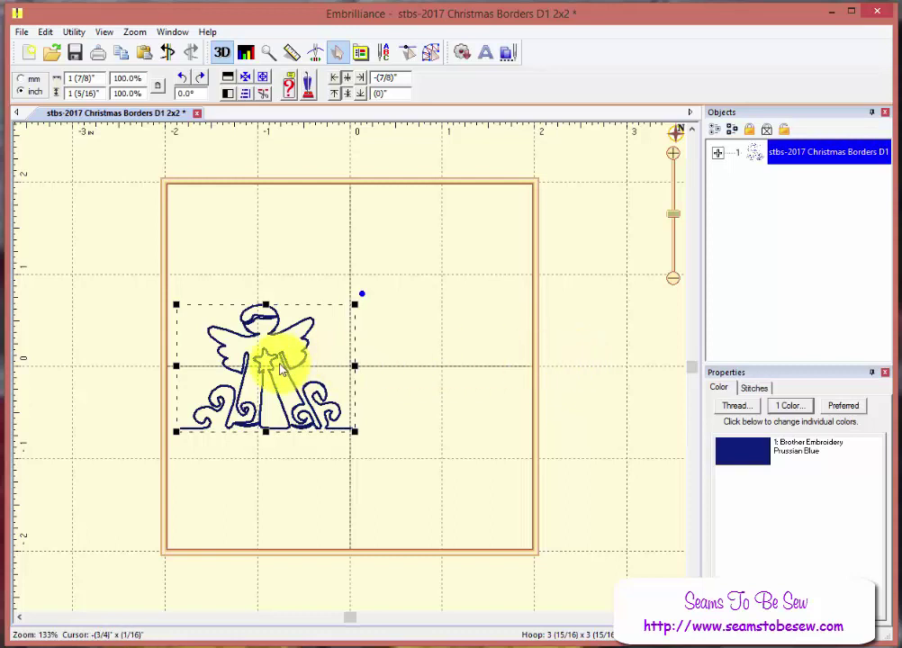
Nudge the angel left once more to sit 1" left of the hoop centre
{"action": "key", "text": "Left"}
{"action": "key", "text": "Left"}
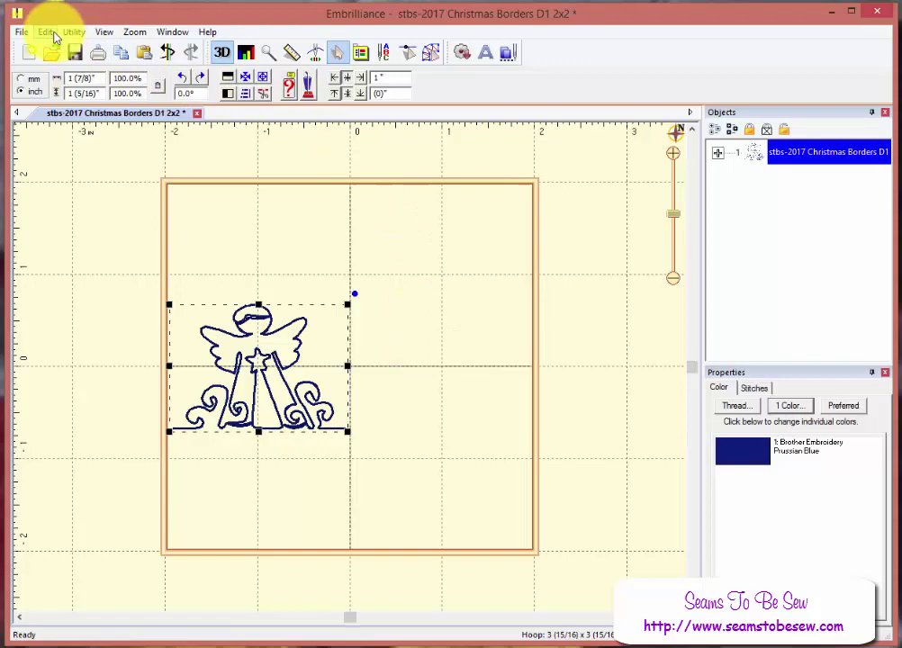
Merge stbs-2017 Christmas Borders D1 2x2.PES from the MEmb folder as a second angel
{"action": "left_click", "coordinate": [21, 29]}
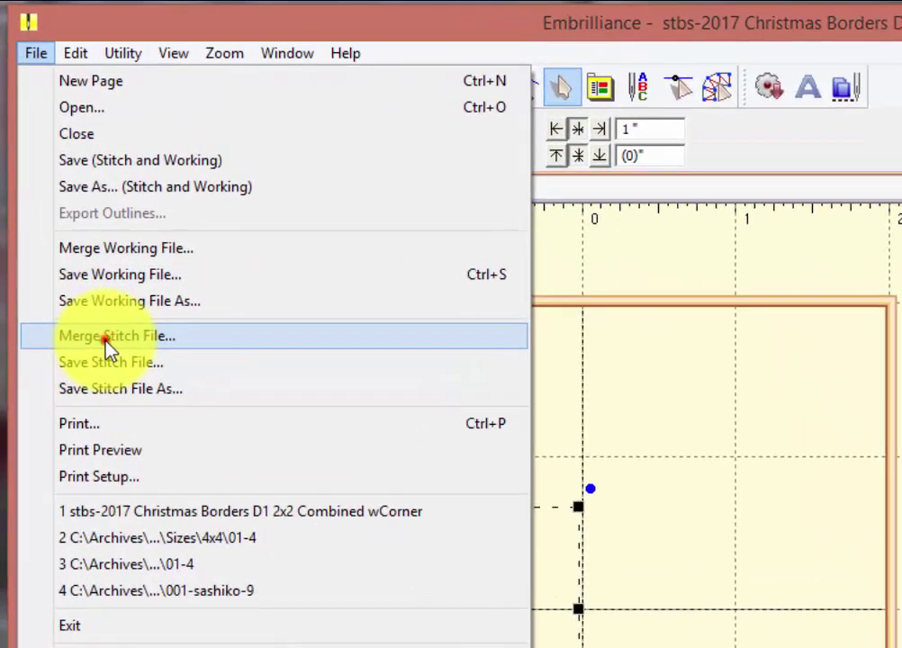
{"action": "left_click", "coordinate": [105, 337]}
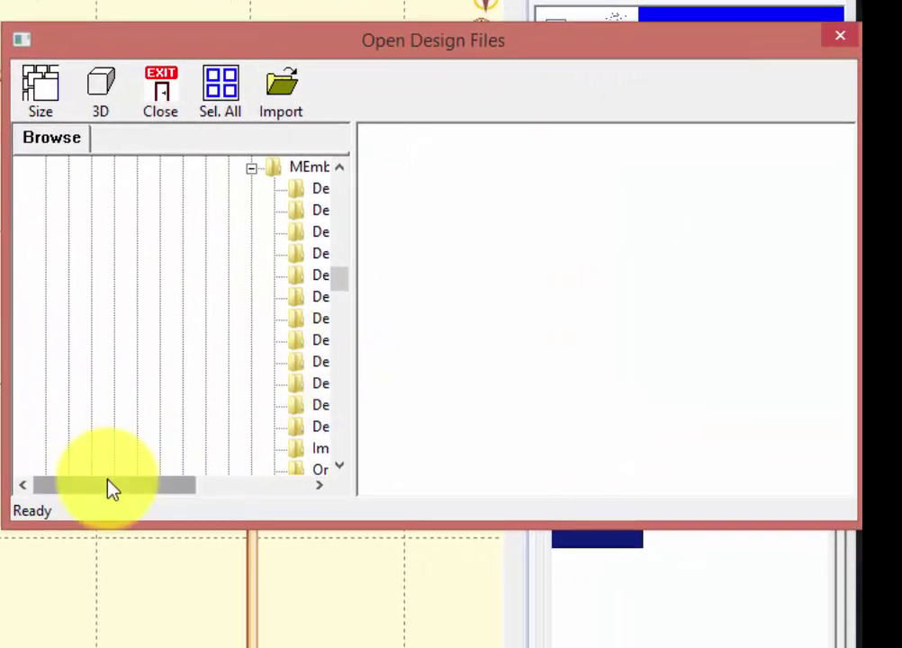
{"action": "left_click_drag", "start_coordinate": [108, 487], "coordinate": [195, 485]}
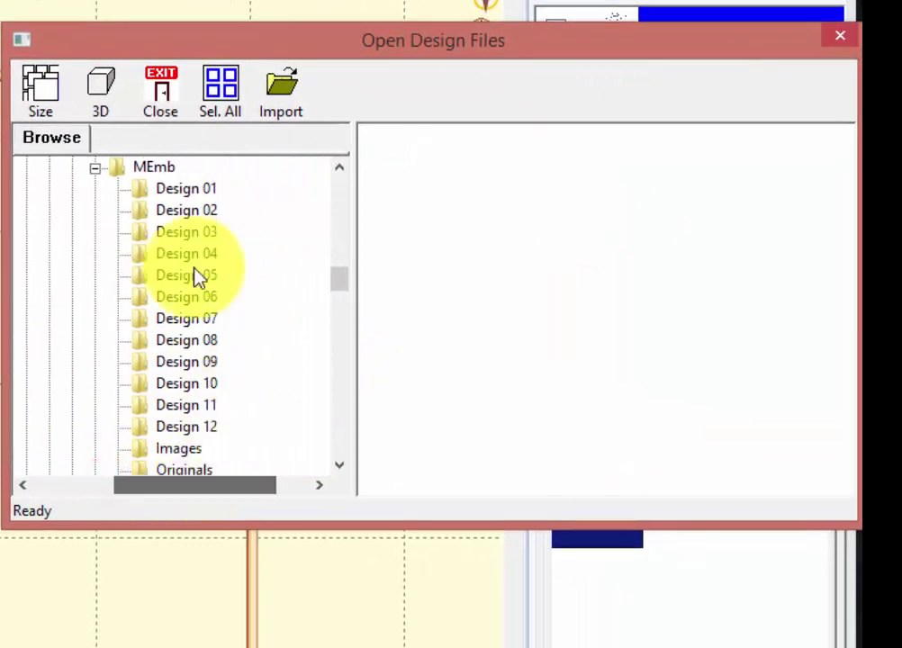
{"action": "left_click", "coordinate": [146, 167]}
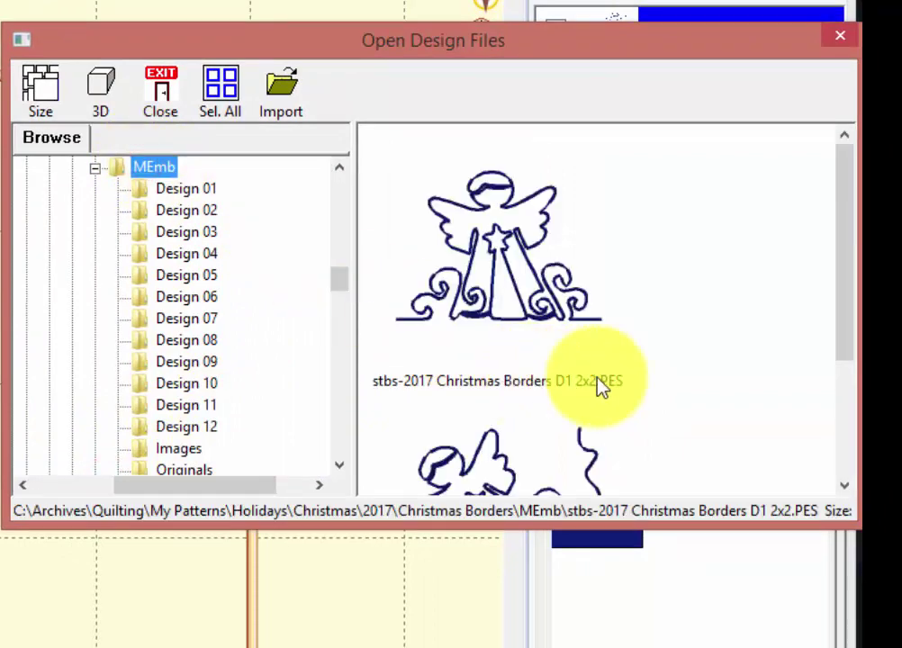
{"action": "left_click_drag", "start_coordinate": [840, 284], "coordinate": [833, 327]}
{"action": "left_click", "coordinate": [539, 244]}
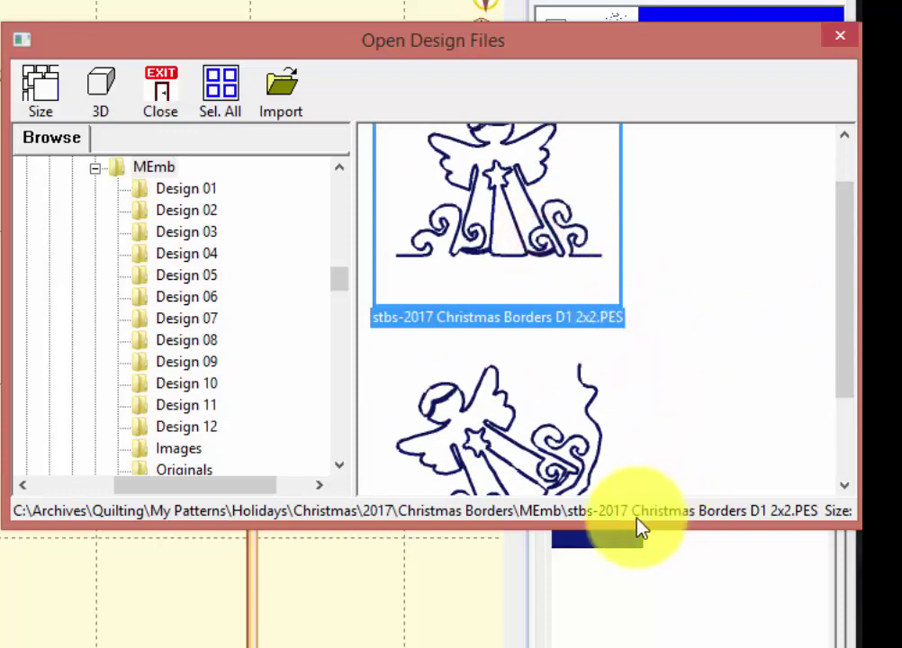
{"action": "left_click", "coordinate": [257, 95]}
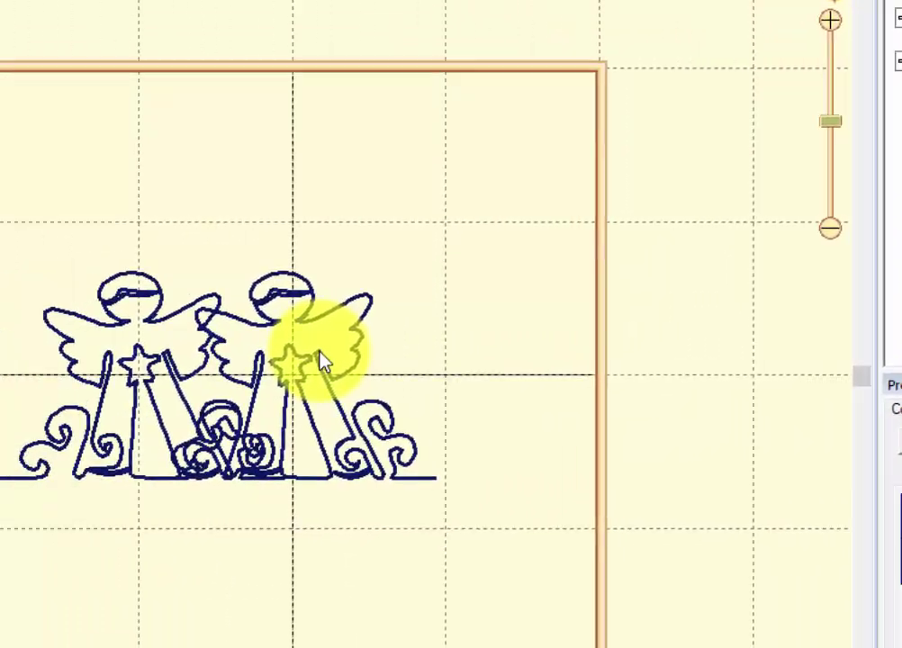
Nudge the second angel right twice so it stands beside the first
{"action": "left_click", "coordinate": [446, 351]}
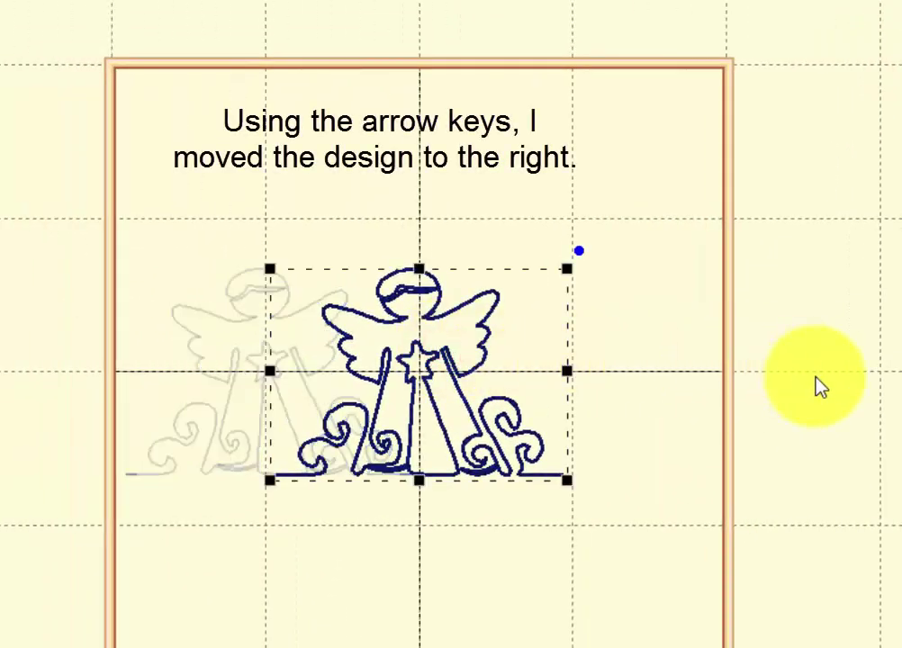
{"action": "key", "text": "Right"}
{"action": "key", "text": "Right"}
{"action": "key", "text": "Right"}
{"action": "key", "text": "Right"}
{"action": "key", "text": "Right"}
{"action": "key", "text": "Right"}
{"action": "key", "text": "Right"}
{"action": "key", "text": "Right"}
{"action": "key", "text": "Right"}
{"action": "key", "text": "Right"}
{"action": "key", "text": "Right"}
{"action": "key", "text": "Right"}
{"action": "key", "text": "Right"}
{"action": "key", "text": "Right"}
{"action": "key", "text": "Right"}
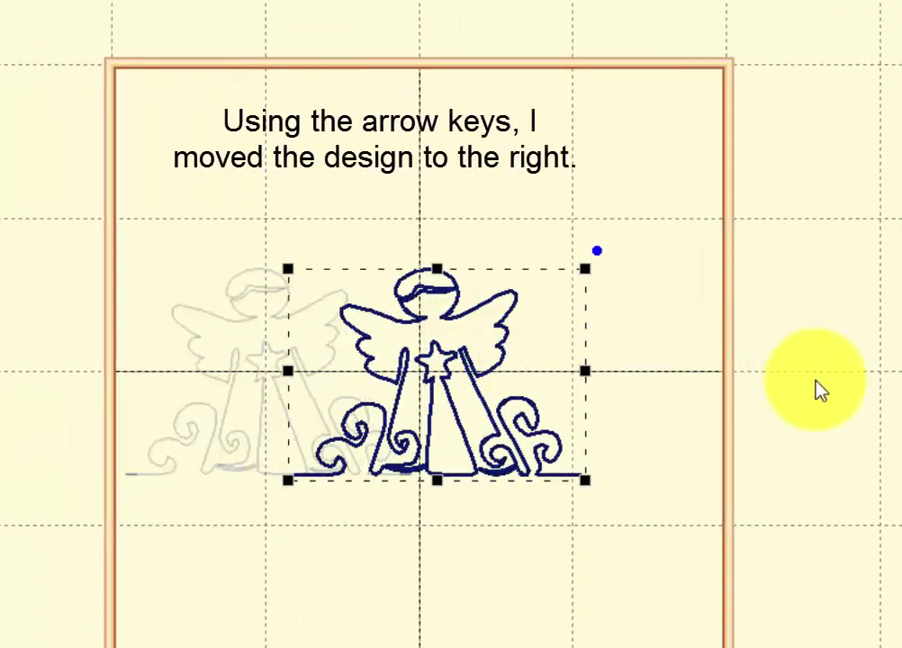
{"action": "key", "text": "Right"}
{"action": "key", "text": "Right"}
{"action": "key", "text": "Right"}
{"action": "key", "text": "Right"}
{"action": "key", "text": "Right"}
{"action": "key", "text": "Right"}
{"action": "key", "text": "Right"}
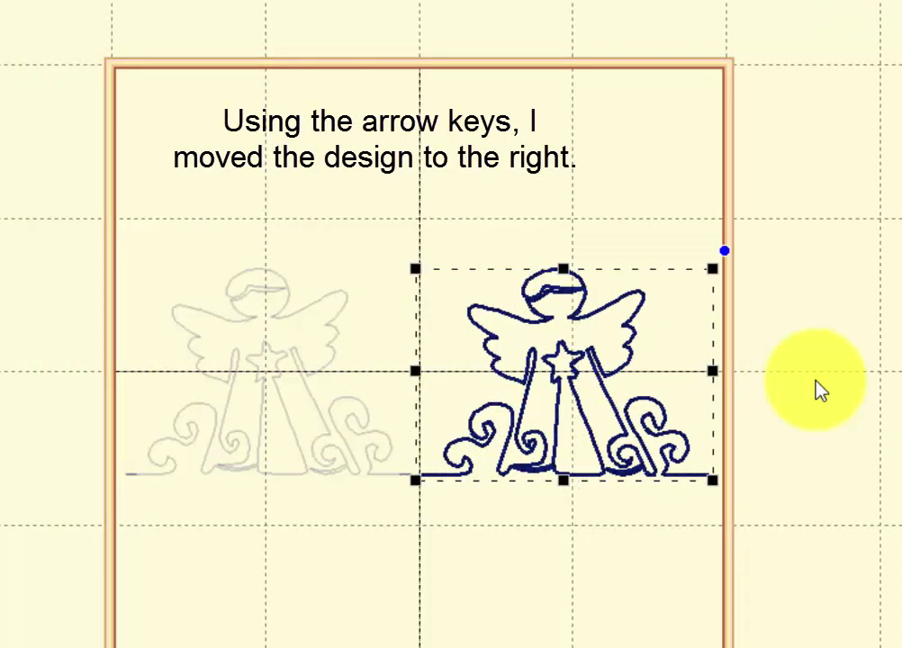
{"action": "left_click", "coordinate": [475, 145]}
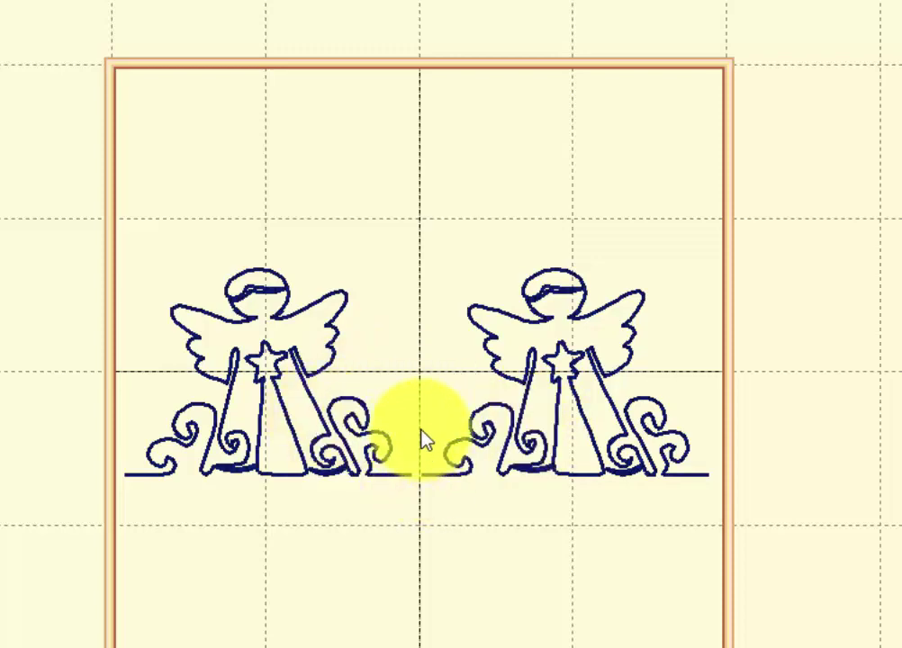
Zoom in on the join and nudge the right angel left until the baselines meet
{"action": "scroll", "coordinate": [423, 440], "scroll_direction": "up", "scroll_amount": 5}
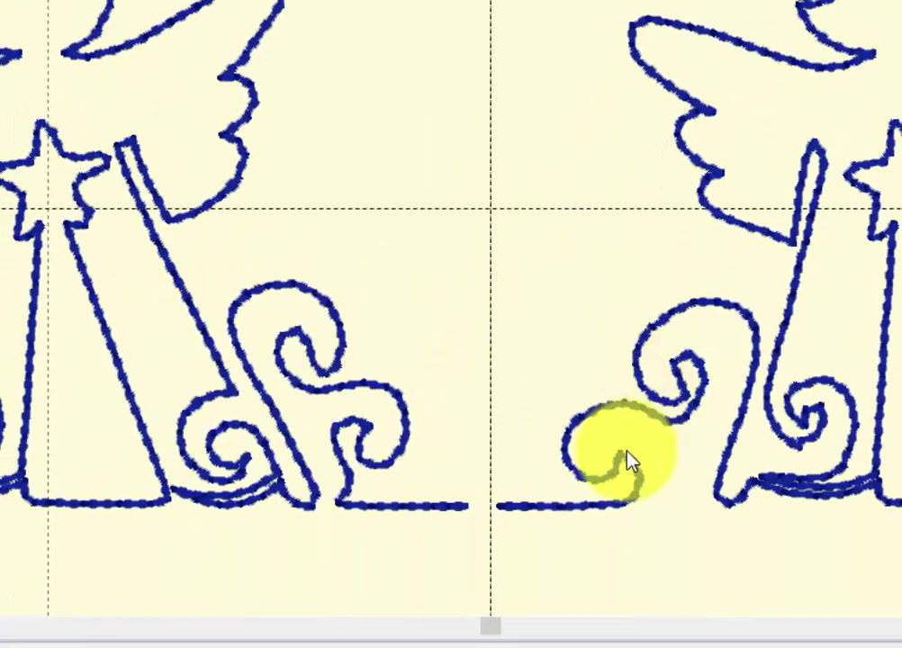
{"action": "left_click", "coordinate": [677, 425]}
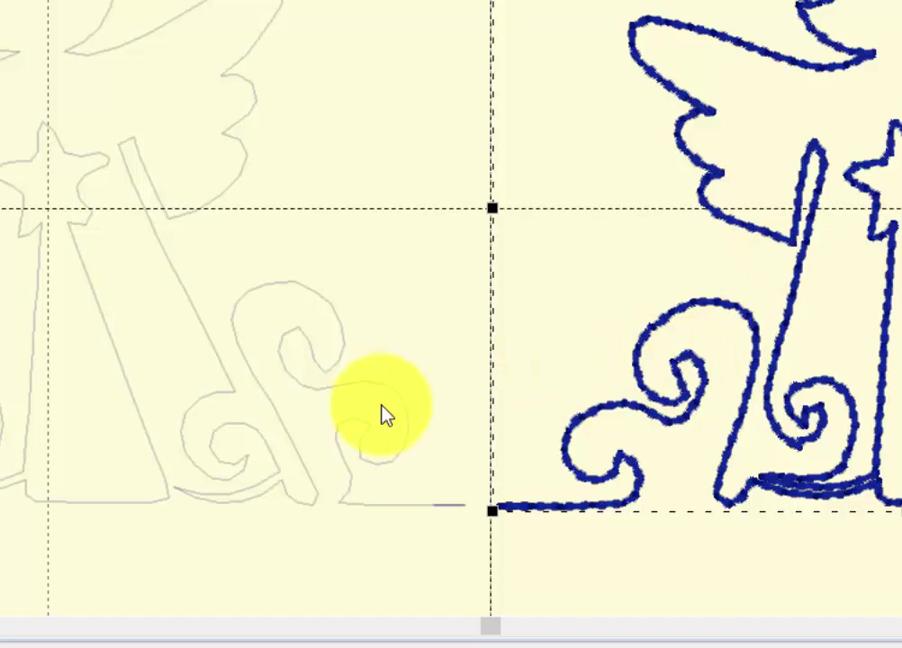
{"action": "left_click", "coordinate": [339, 424]}
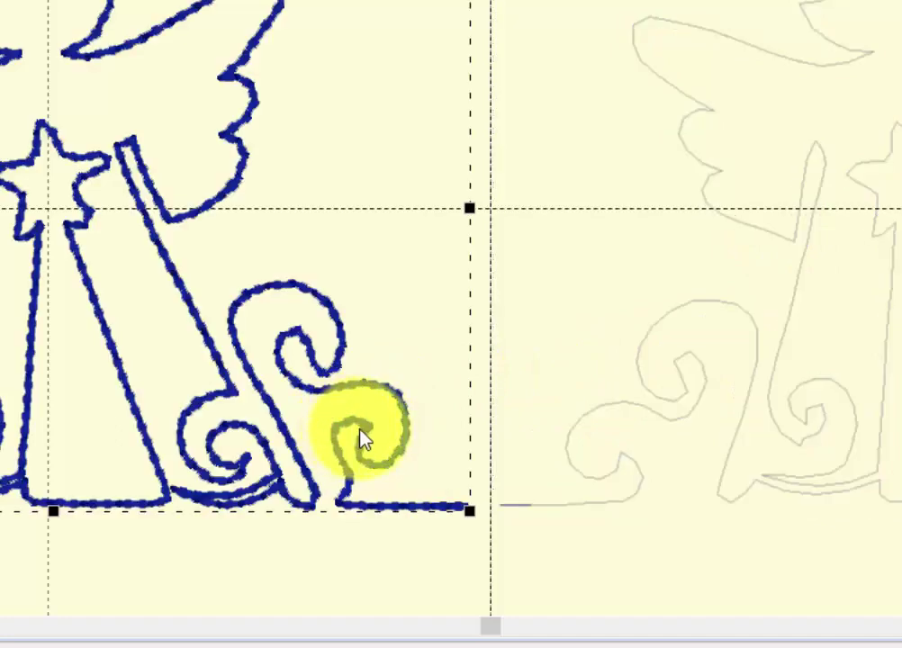
{"action": "left_click", "coordinate": [727, 449]}
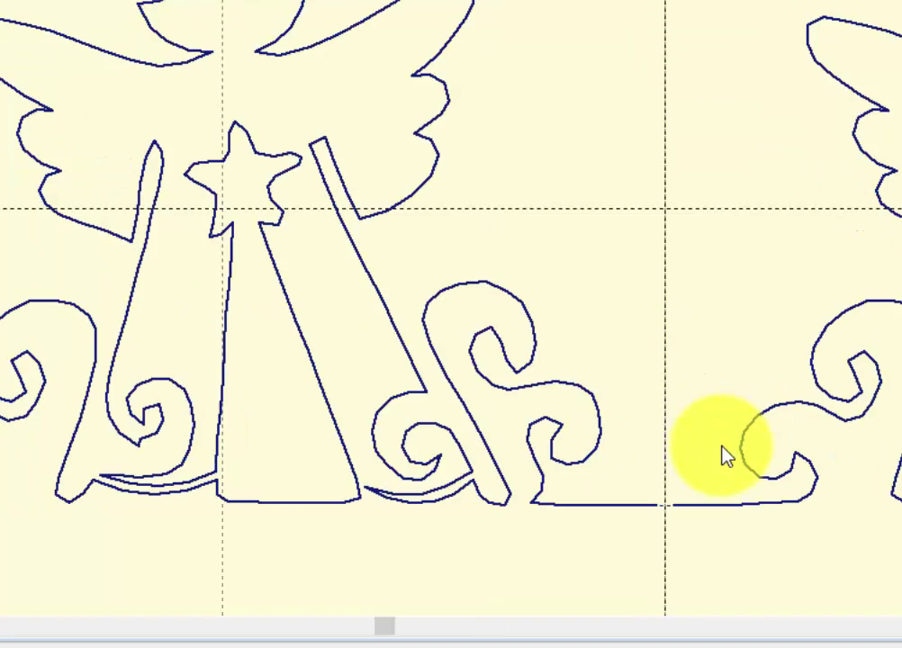
{"action": "left_click", "coordinate": [736, 442]}
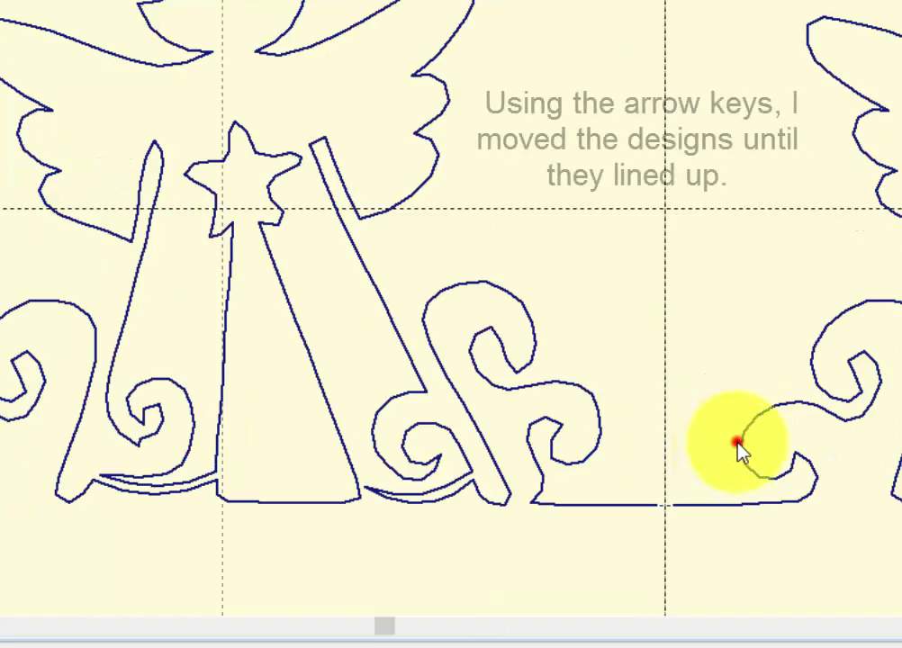
{"action": "key", "text": "Left"}
{"action": "key", "text": "Left"}
{"action": "key", "text": "Left"}
{"action": "key", "text": "Left"}
{"action": "key", "text": "Left"}
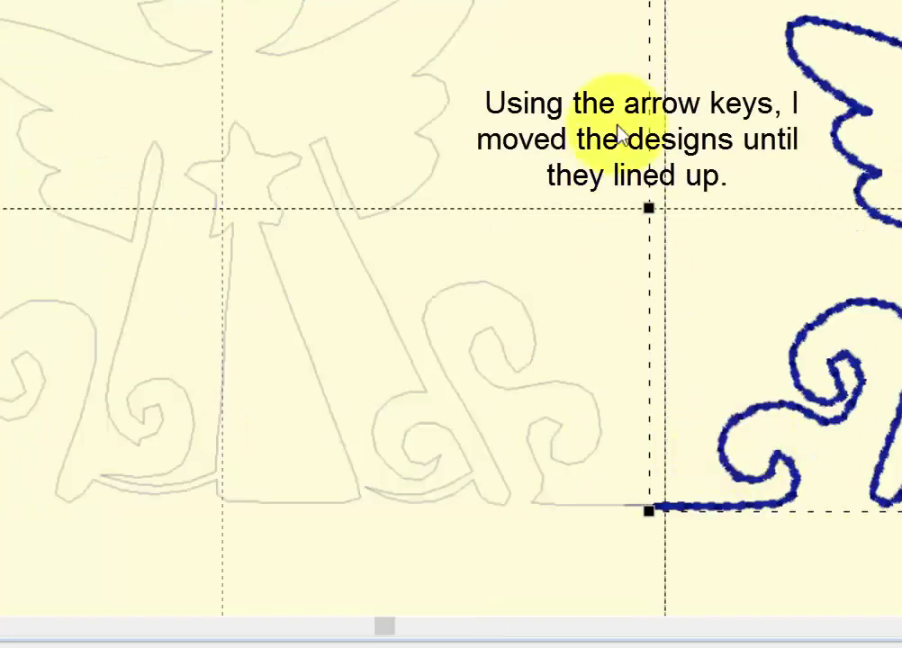
{"action": "key", "text": "Escape"}
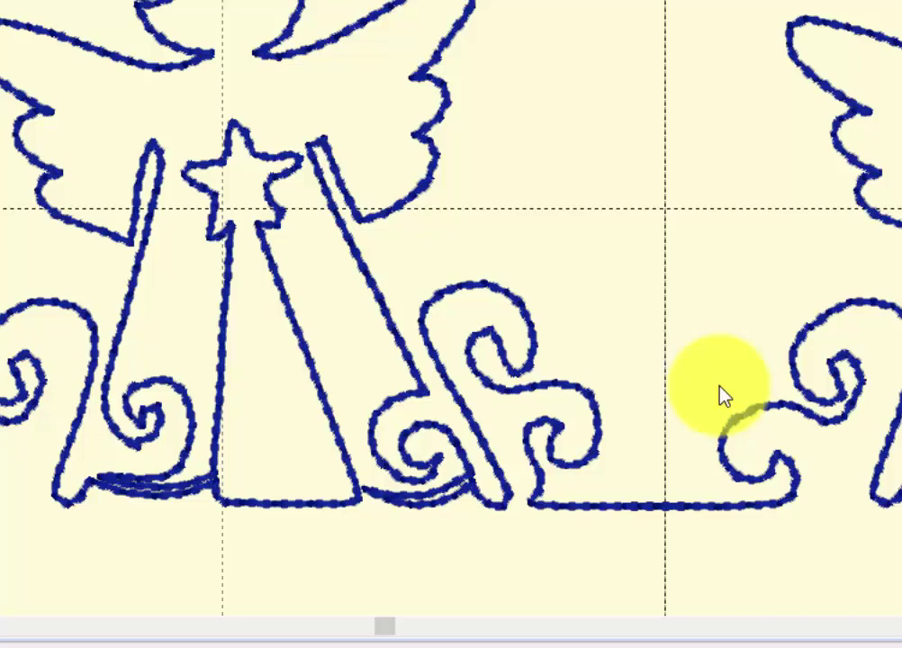
{"action": "scroll", "coordinate": [692, 351], "scroll_direction": "down", "scroll_amount": 3}
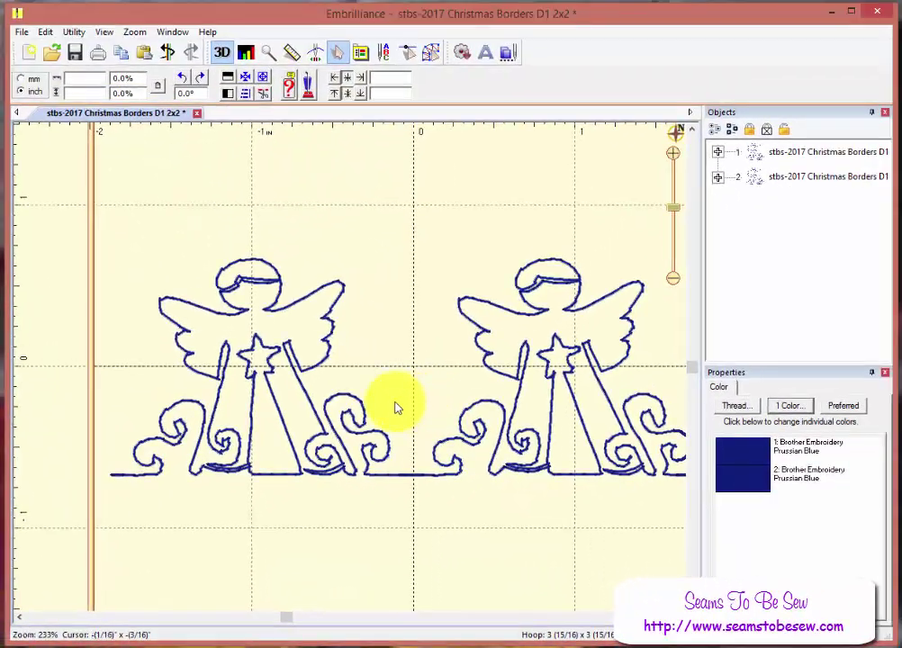
Drag both angels down toward the bottom of the hoop
{"action": "scroll", "coordinate": [472, 356], "scroll_direction": "down", "scroll_amount": 1}
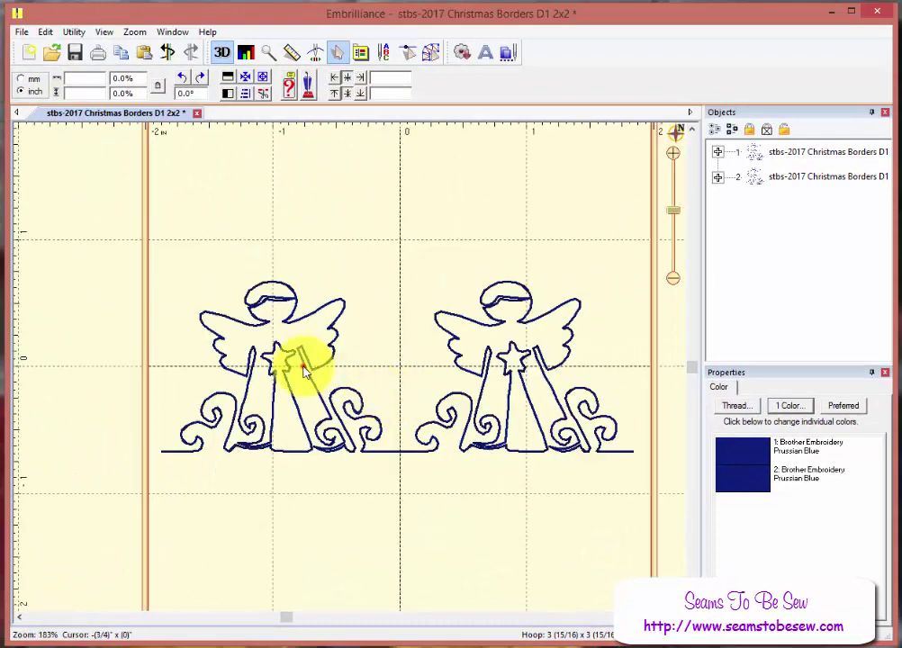
{"action": "left_click", "coordinate": [346, 285]}
{"action": "left_click", "coordinate": [290, 485]}
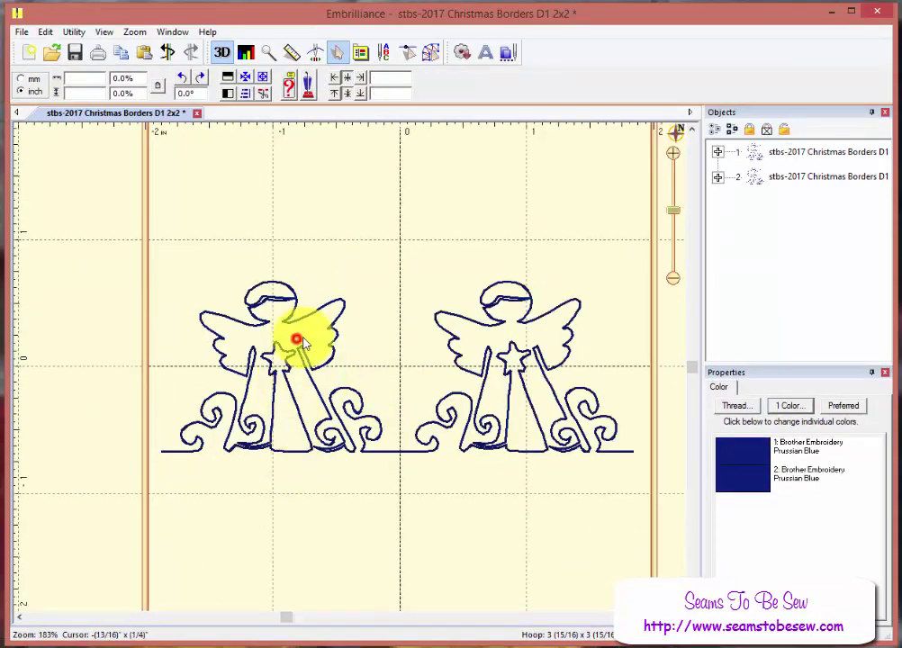
{"action": "left_click", "coordinate": [306, 316]}
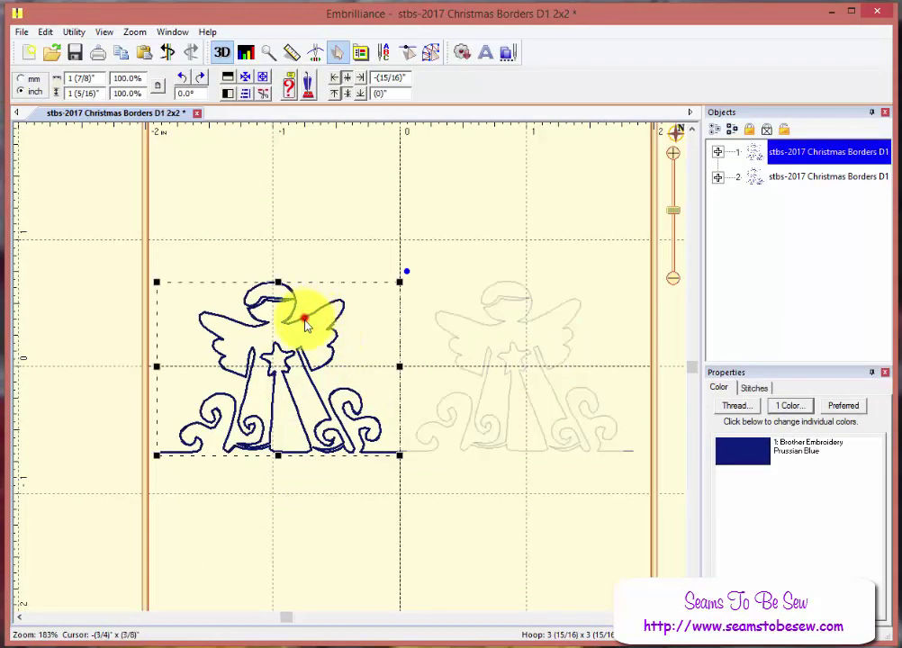
{"action": "left_click_drag", "start_coordinate": [303, 318], "coordinate": [313, 454]}
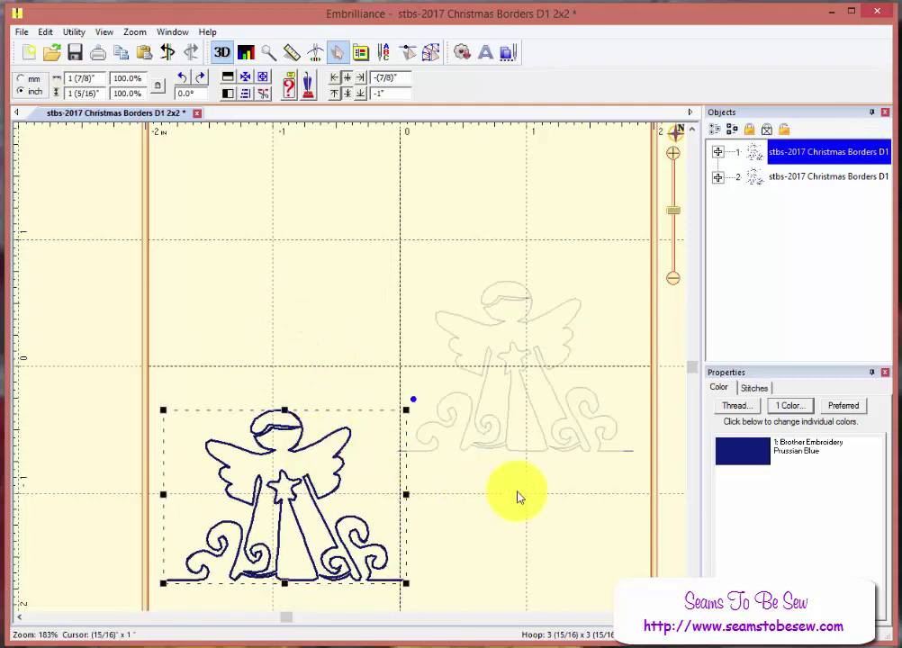
{"action": "scroll", "coordinate": [517, 497], "scroll_direction": "down", "scroll_amount": 1}
{"action": "left_click", "coordinate": [475, 369]}
{"action": "left_click_drag", "start_coordinate": [477, 364], "coordinate": [475, 461]}
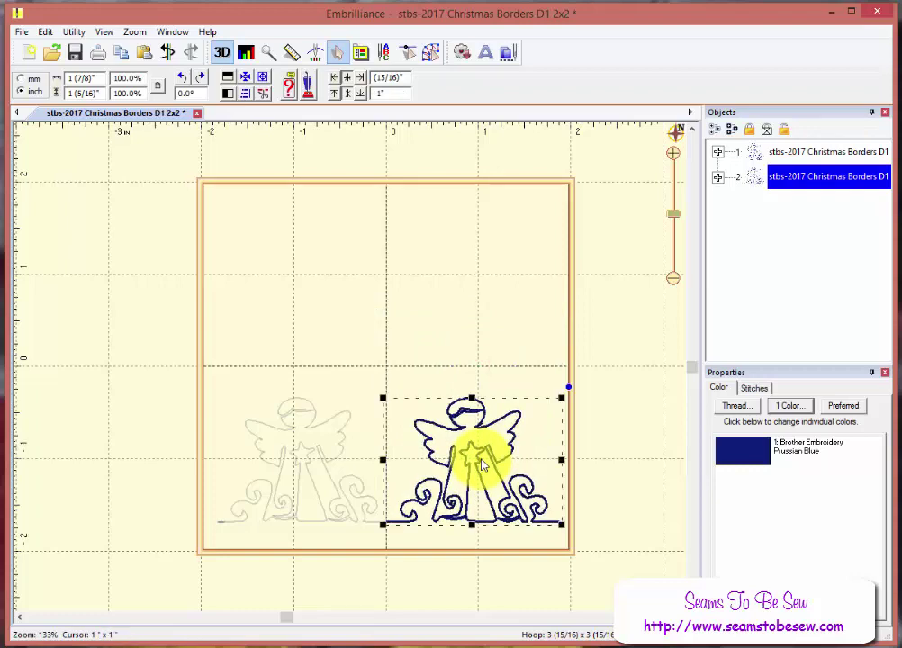
Fine-tune the right angel's height, undoing the extra shift, and review both angels together
{"action": "scroll", "coordinate": [435, 465], "scroll_direction": "up", "scroll_amount": 2}
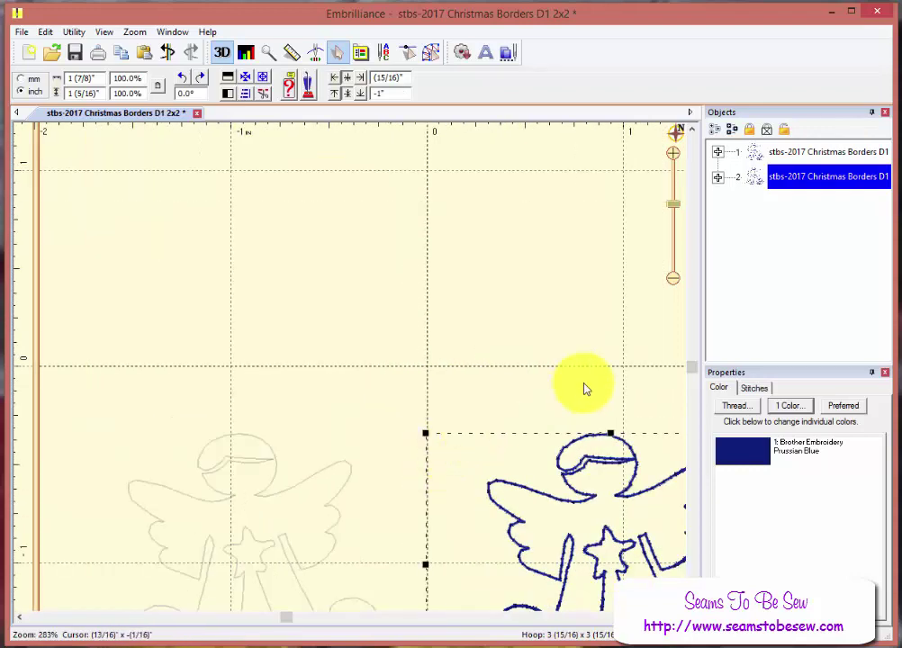
{"action": "left_click_drag", "start_coordinate": [690, 368], "coordinate": [684, 478]}
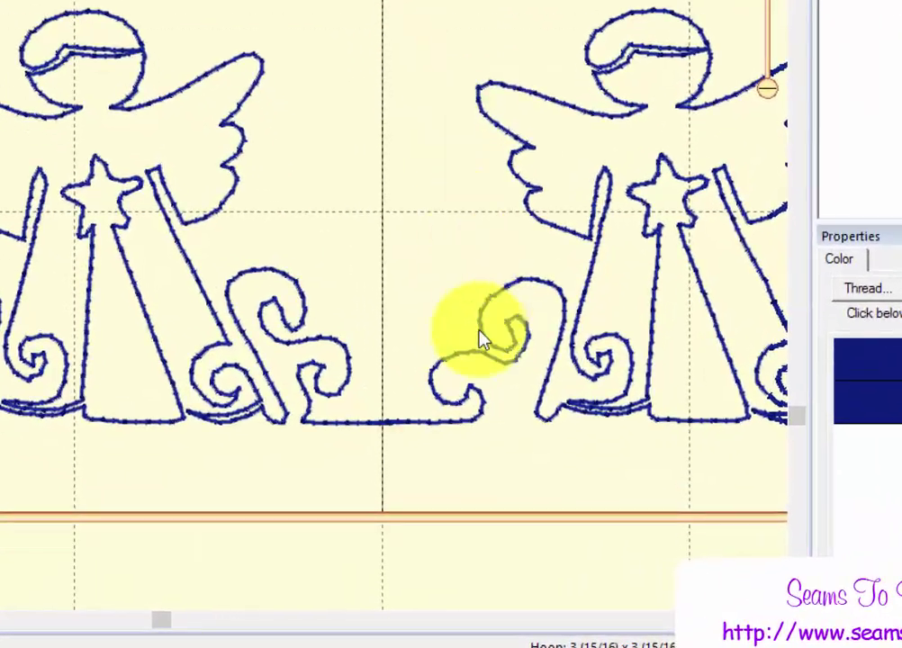
{"action": "left_click", "coordinate": [428, 430]}
{"action": "left_click_drag", "start_coordinate": [453, 439], "coordinate": [460, 448]}
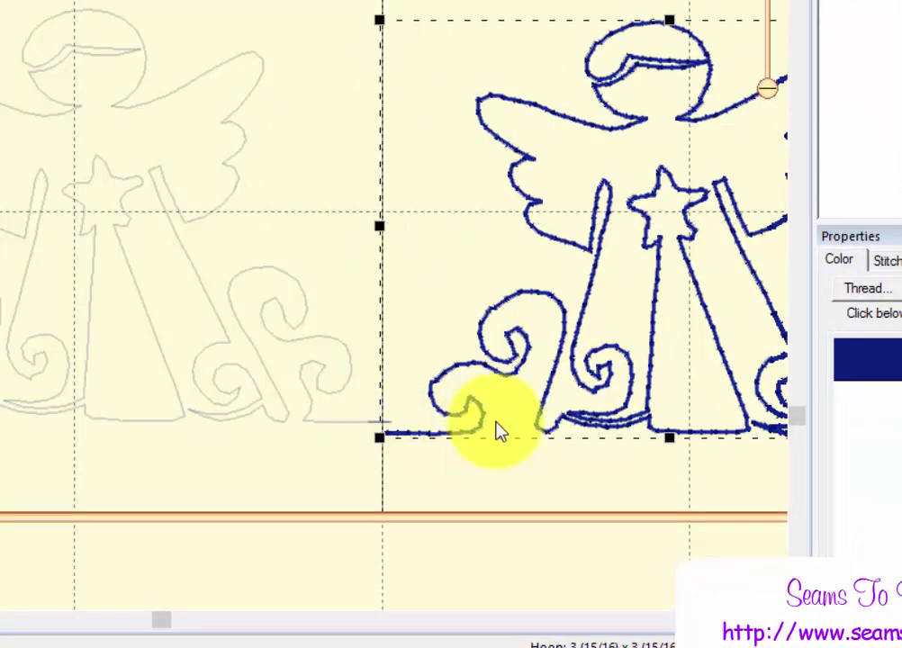
{"action": "key", "text": "ctrl+z"}
{"action": "left_click", "coordinate": [522, 329]}
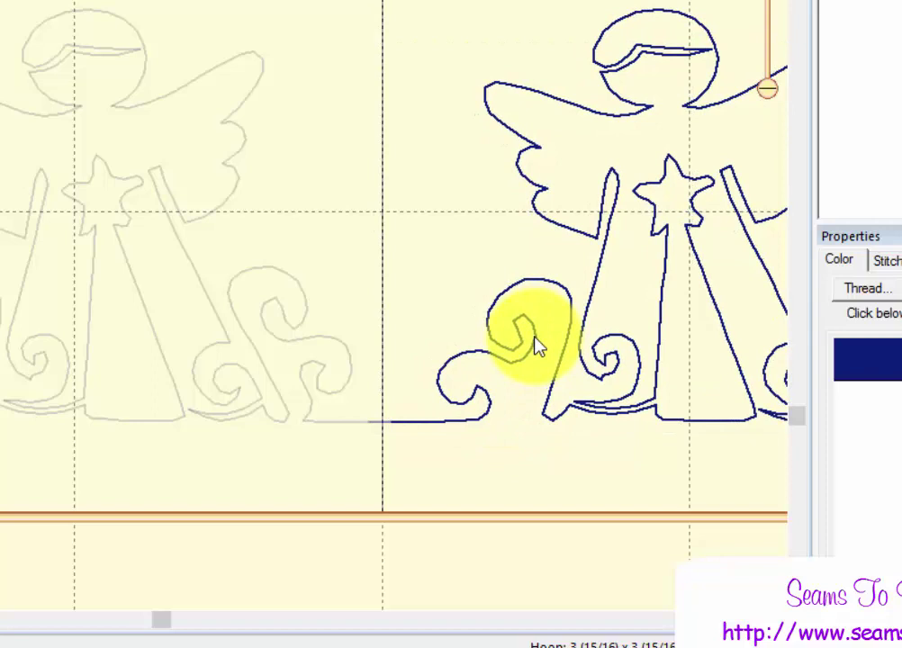
{"action": "left_click", "coordinate": [535, 346]}
{"action": "left_click", "coordinate": [419, 3]}
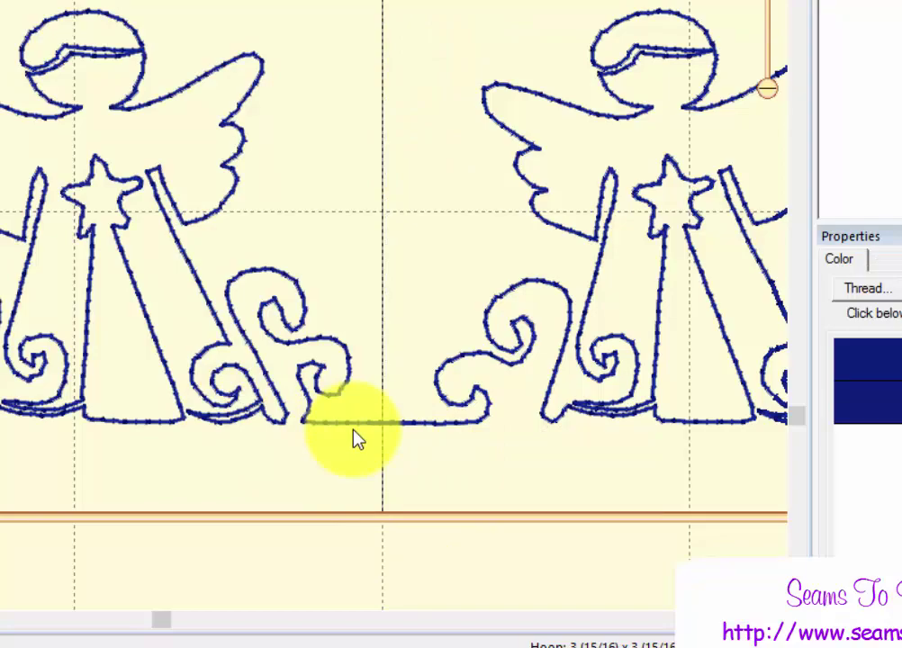
{"action": "scroll", "coordinate": [428, 387], "scroll_direction": "up", "scroll_amount": 2}
{"action": "scroll", "coordinate": [426, 382], "scroll_direction": "down", "scroll_amount": 4}
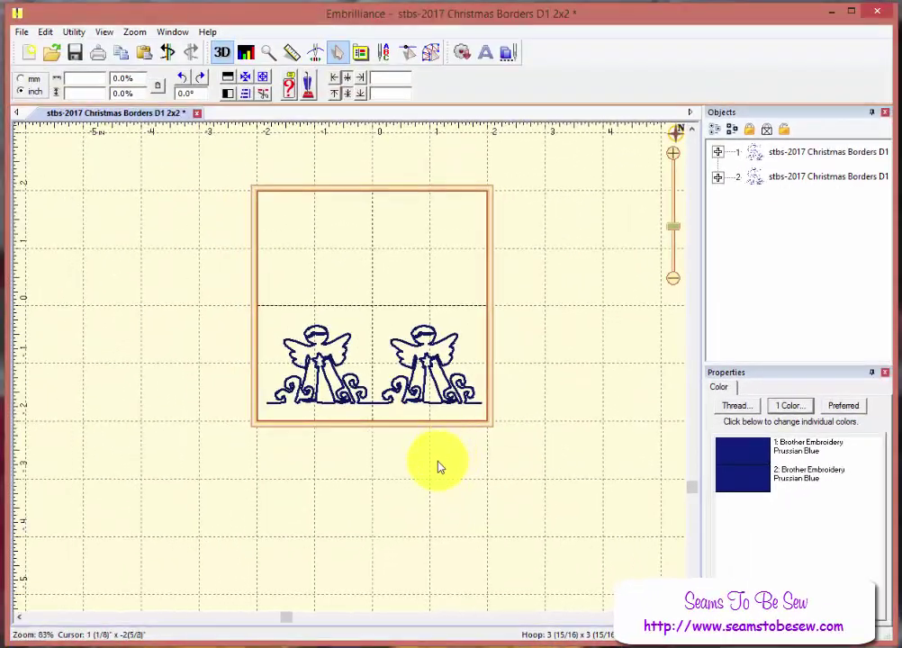
Rotate the right-side angel 90 degrees counter-clockwise
{"action": "scroll", "coordinate": [439, 466], "scroll_direction": "up", "scroll_amount": 2}
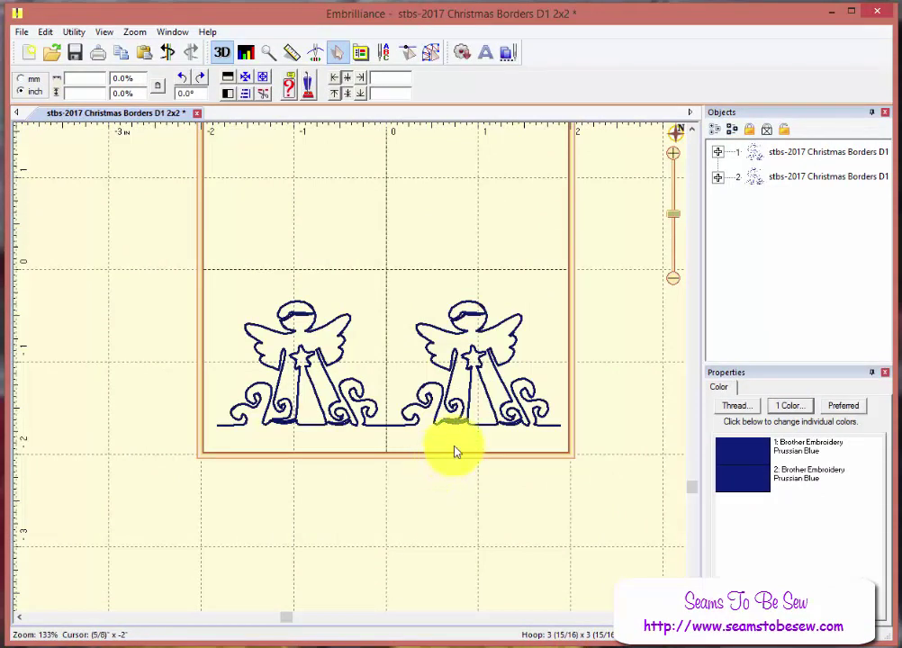
{"action": "left_click", "coordinate": [474, 404]}
{"action": "left_click", "coordinate": [479, 365]}
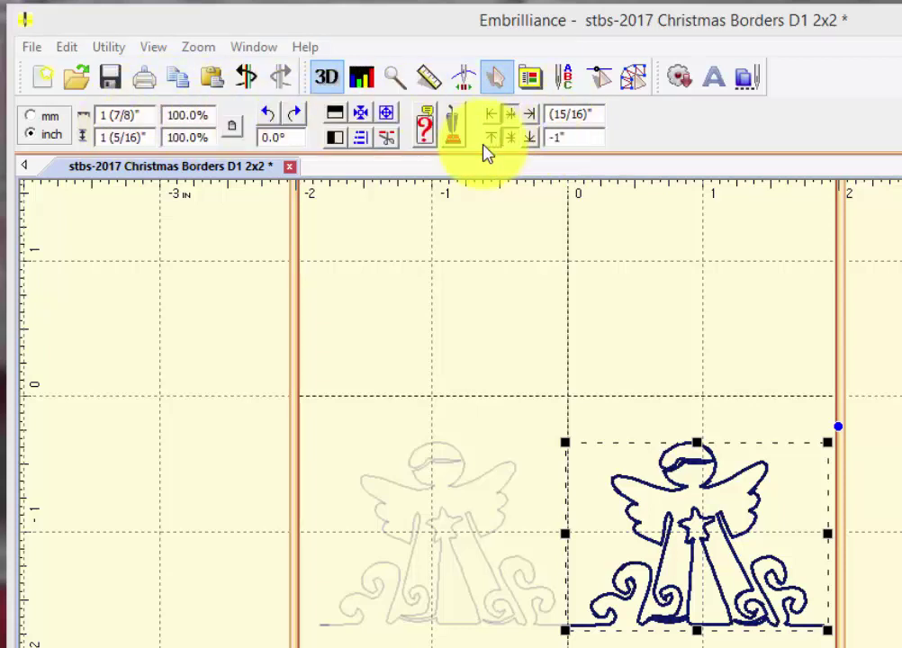
{"action": "left_click", "coordinate": [265, 113]}
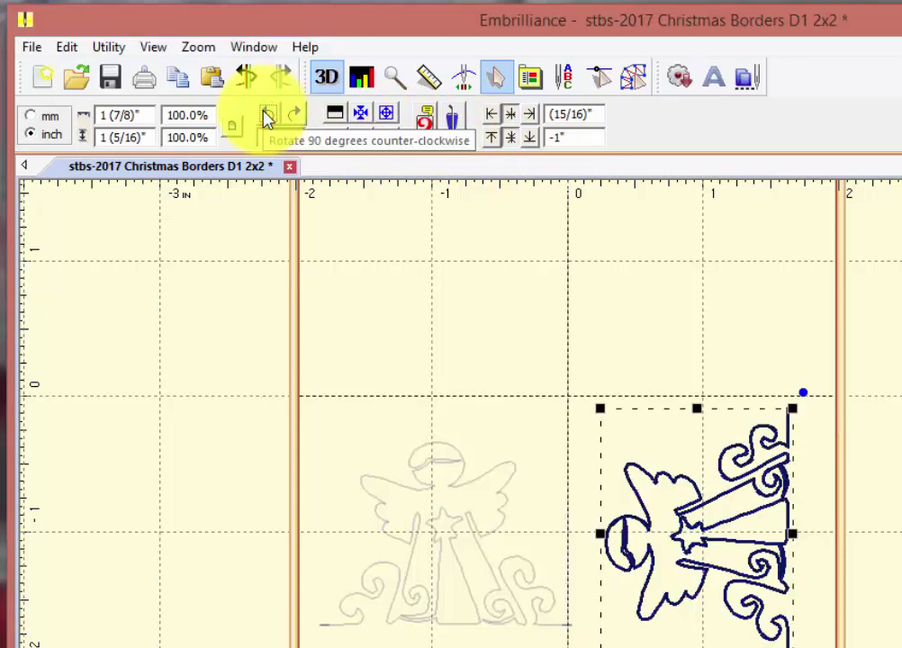
Move the rotated angel up the hoop's right side into the top-right area, offset 1" by 1"
{"action": "left_click", "coordinate": [708, 547]}
{"action": "left_click", "coordinate": [711, 417]}
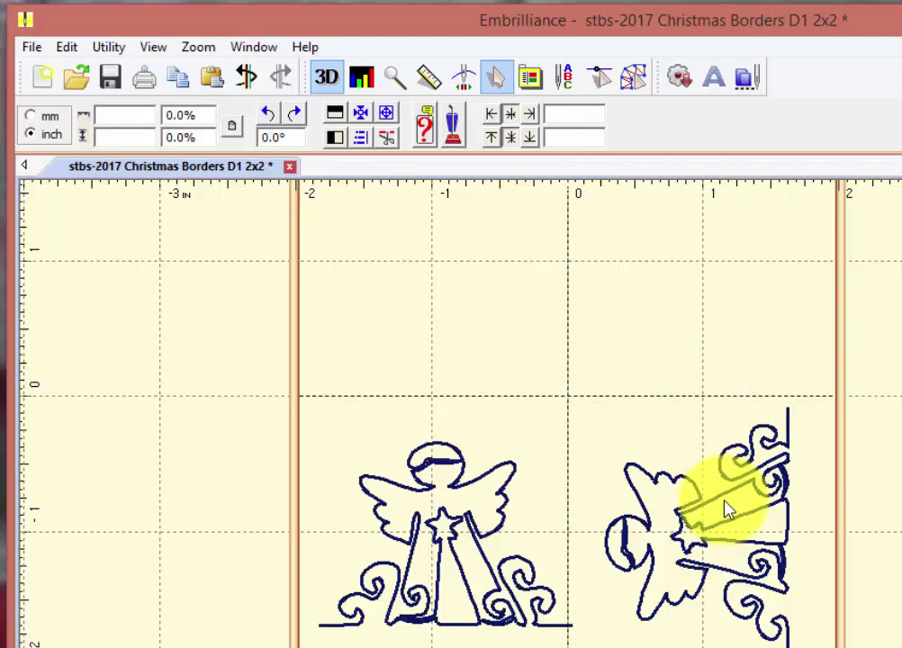
{"action": "left_click", "coordinate": [721, 489]}
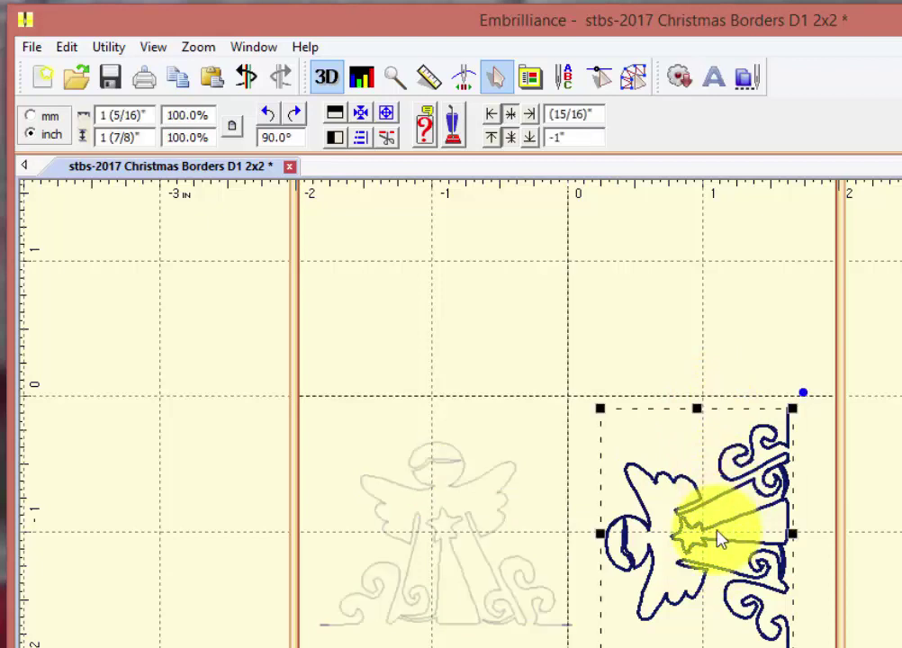
{"action": "left_click_drag", "start_coordinate": [716, 543], "coordinate": [713, 300]}
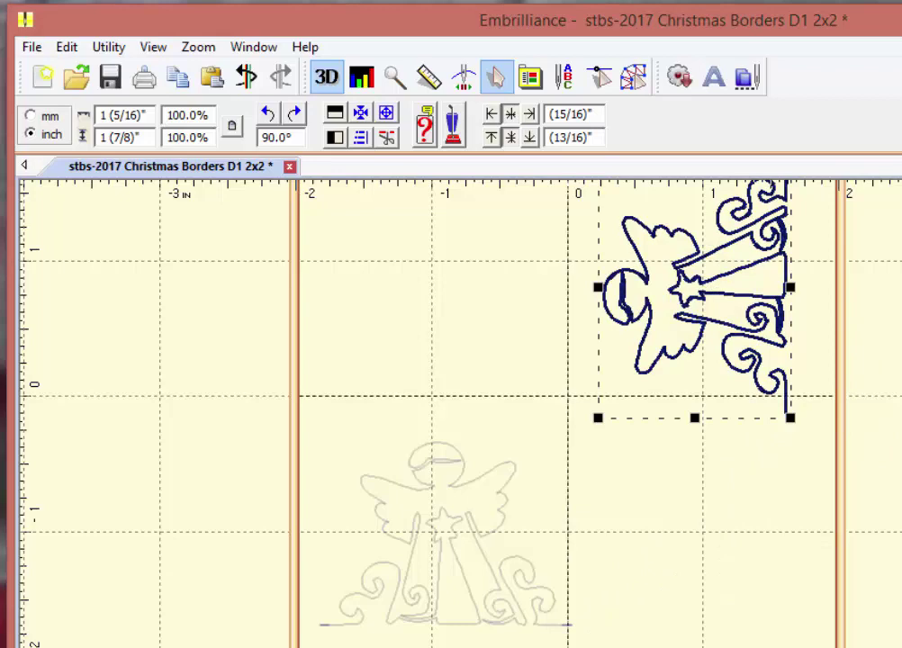
{"action": "scroll", "coordinate": [727, 428], "scroll_direction": "up", "scroll_amount": 2}
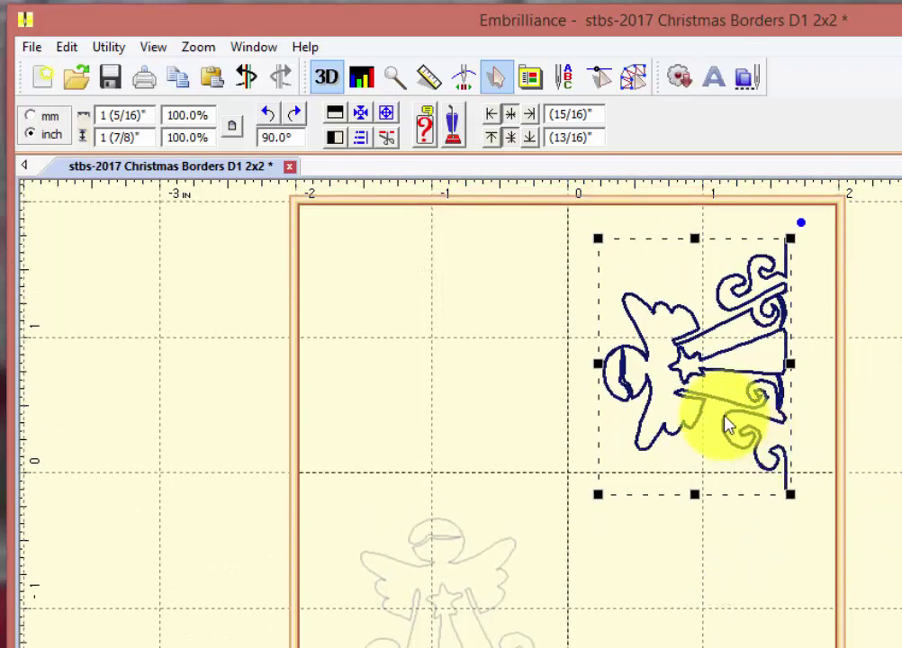
{"action": "left_click_drag", "start_coordinate": [719, 368], "coordinate": [702, 359]}
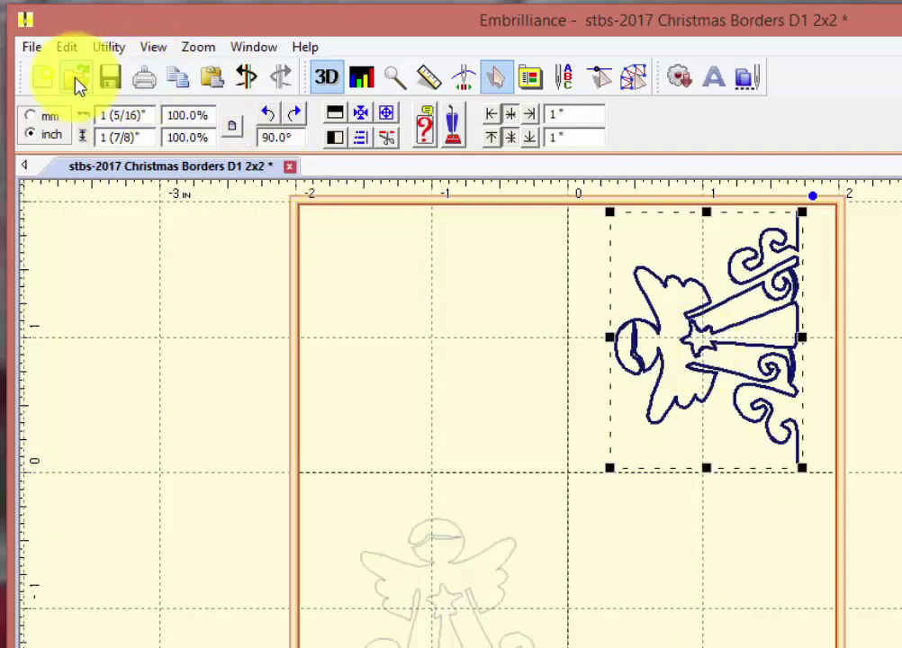
Merge the Corner 2x2.PES stitch file from the MEmb folder into the hoop
{"action": "left_click", "coordinate": [32, 47]}
{"action": "left_click", "coordinate": [86, 303]}
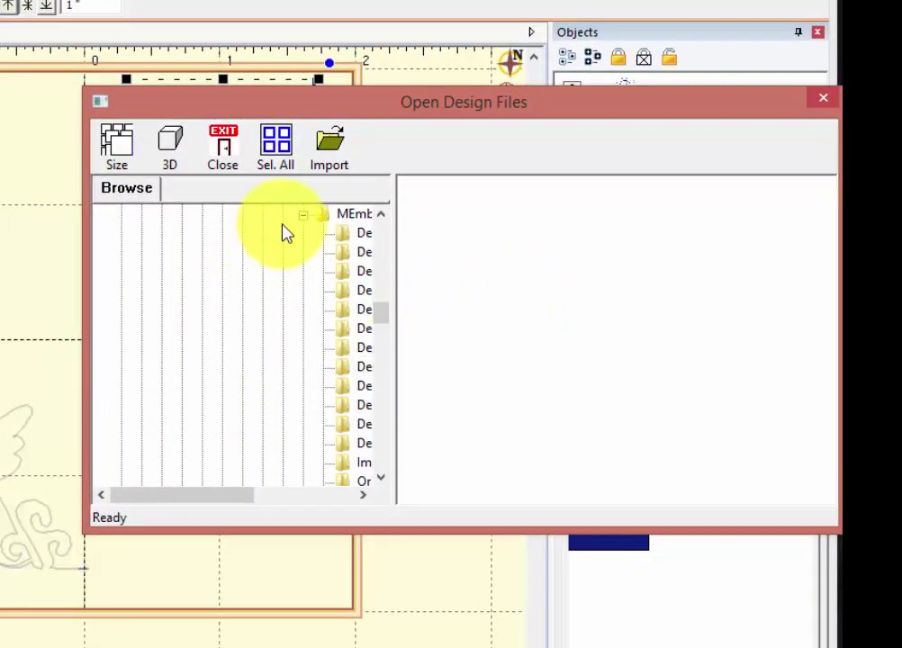
{"action": "left_click", "coordinate": [352, 214]}
{"action": "left_click_drag", "start_coordinate": [190, 493], "coordinate": [296, 502]}
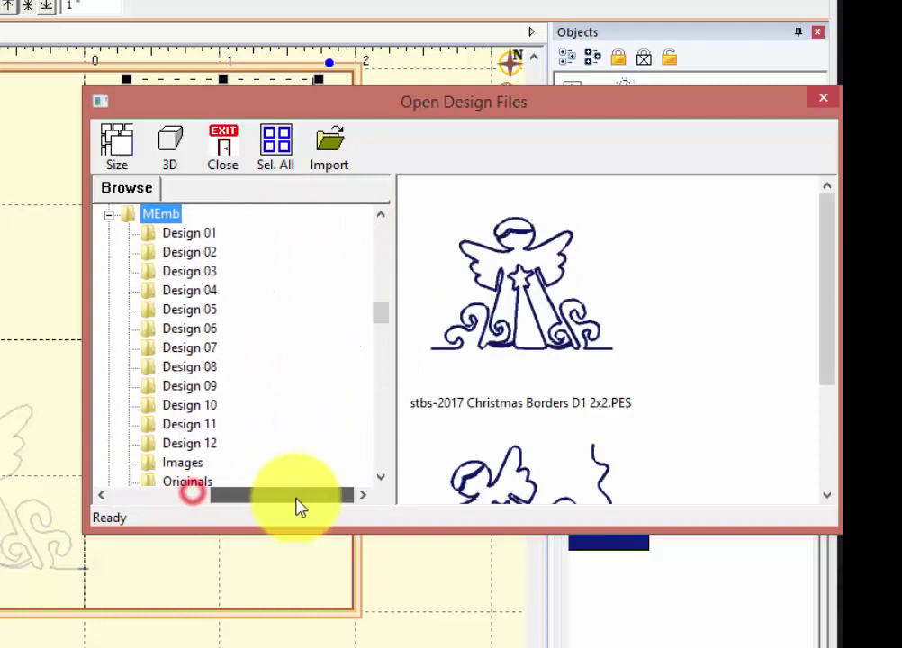
{"action": "left_click", "coordinate": [534, 479]}
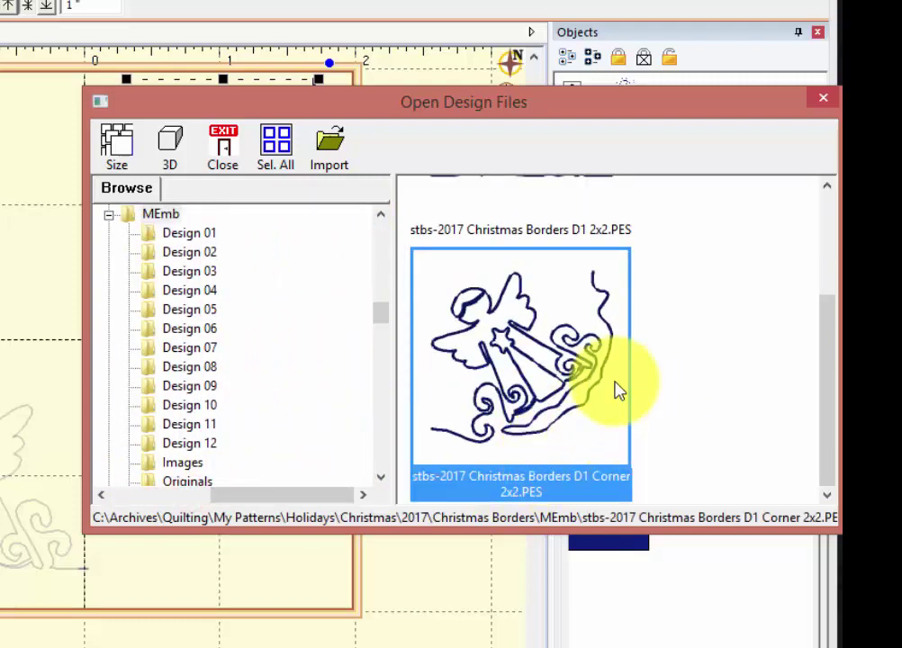
{"action": "left_click", "coordinate": [326, 144]}
Drag the merged corner design into the hoop's lower-right corner
{"action": "left_click", "coordinate": [69, 282]}
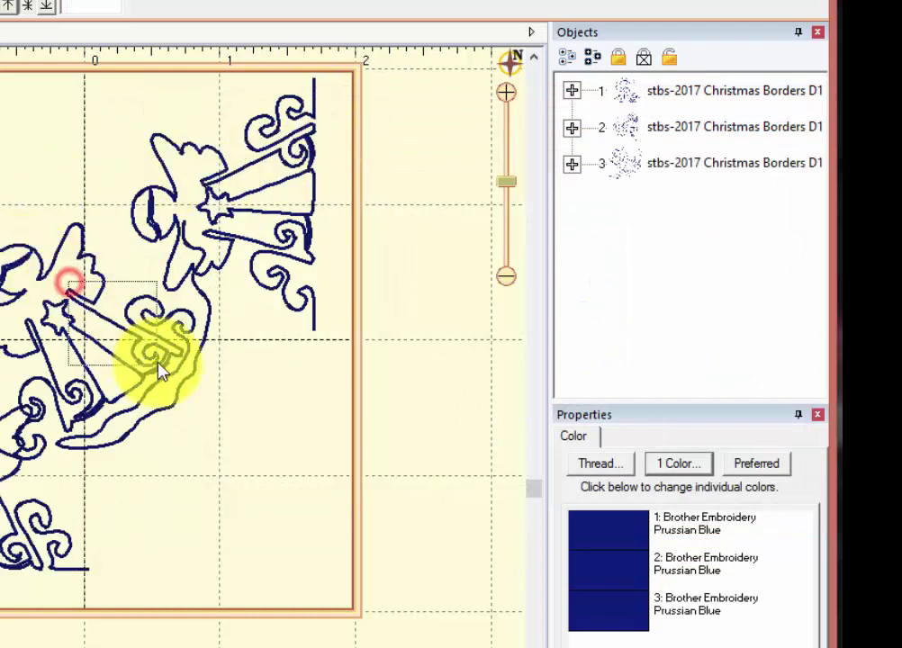
{"action": "left_click", "coordinate": [115, 352]}
{"action": "left_click", "coordinate": [93, 322]}
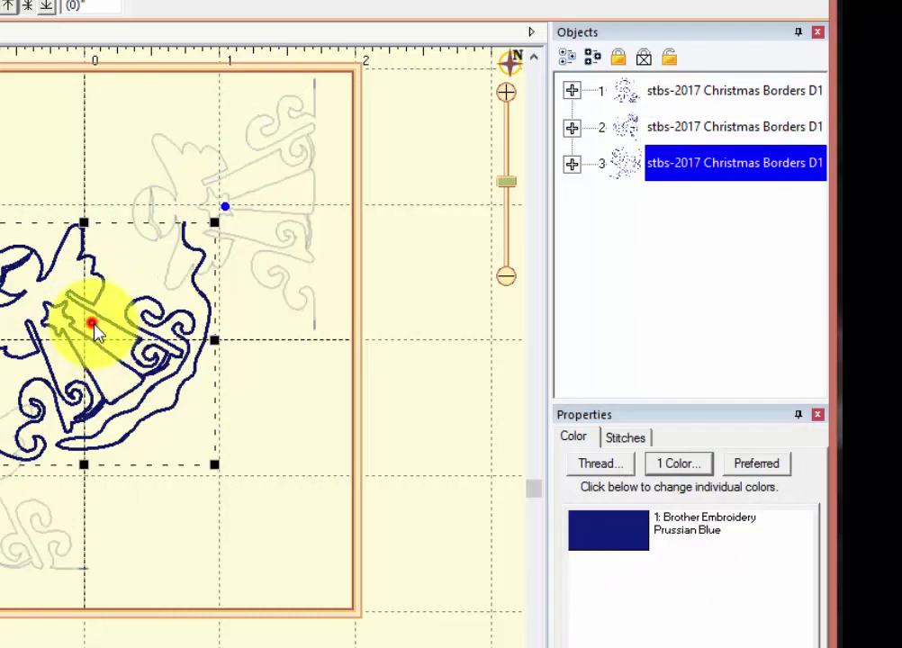
{"action": "left_click", "coordinate": [160, 360]}
{"action": "left_click", "coordinate": [158, 342]}
{"action": "left_click_drag", "start_coordinate": [157, 342], "coordinate": [288, 451]}
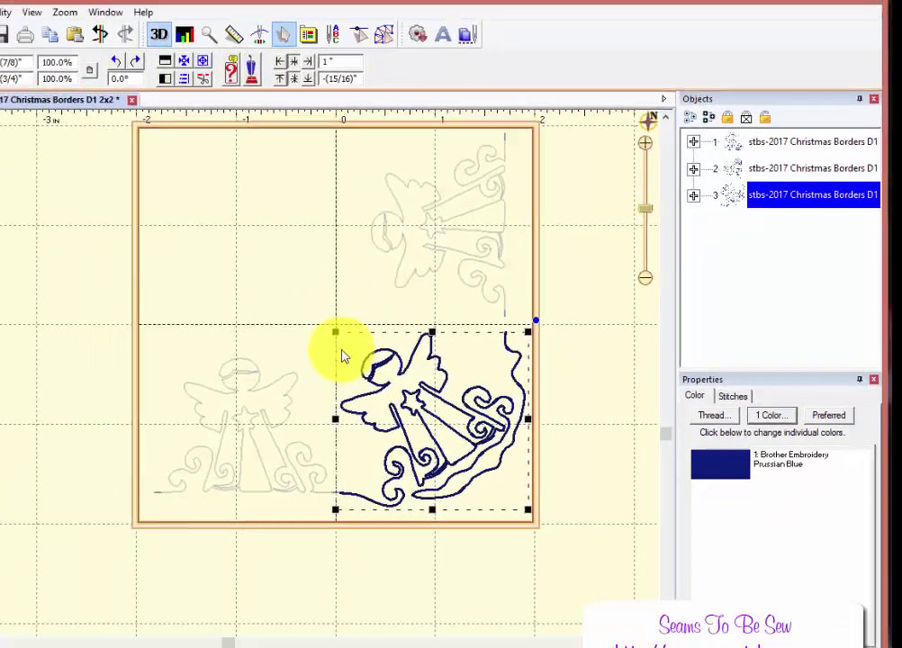
Fine-tune the corner design to 15/16" by -15/16" so it aligns between the two angels
{"action": "scroll", "coordinate": [389, 350], "scroll_direction": "up", "scroll_amount": 5}
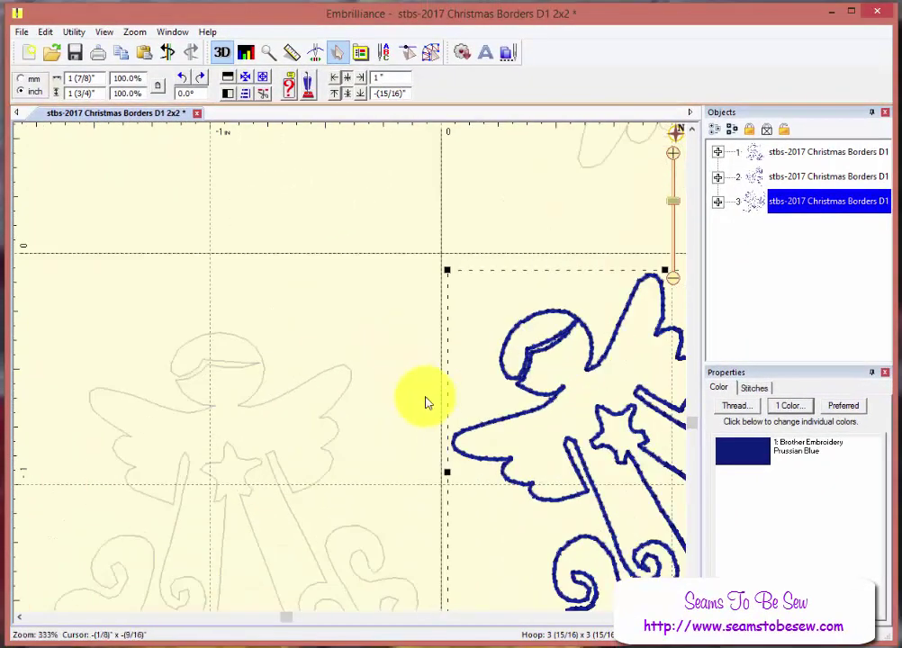
{"action": "scroll", "coordinate": [425, 463], "scroll_direction": "down", "scroll_amount": 3}
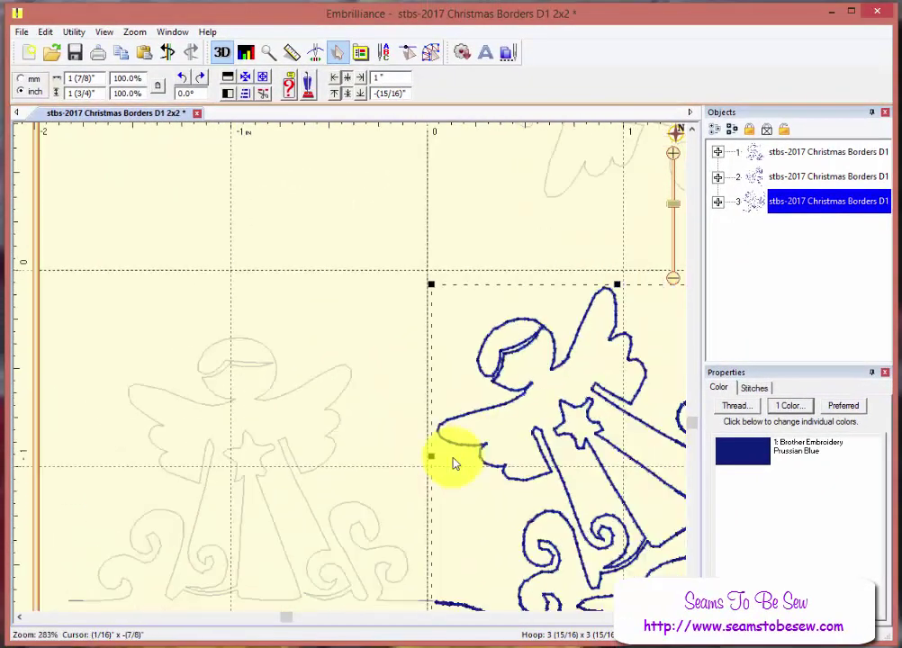
{"action": "left_click_drag", "start_coordinate": [691, 423], "coordinate": [693, 446]}
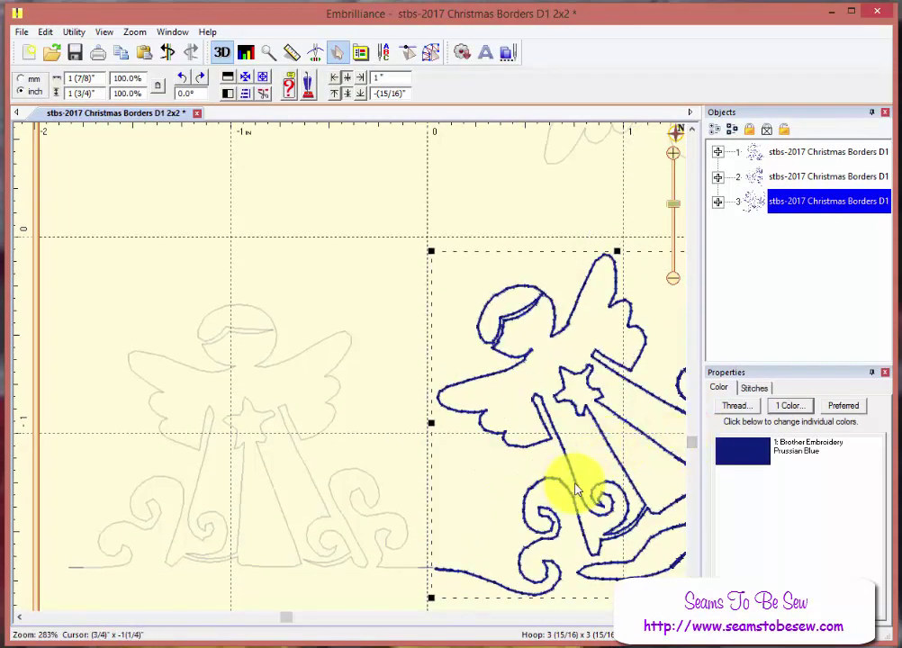
{"action": "left_click_drag", "start_coordinate": [576, 491], "coordinate": [572, 491]}
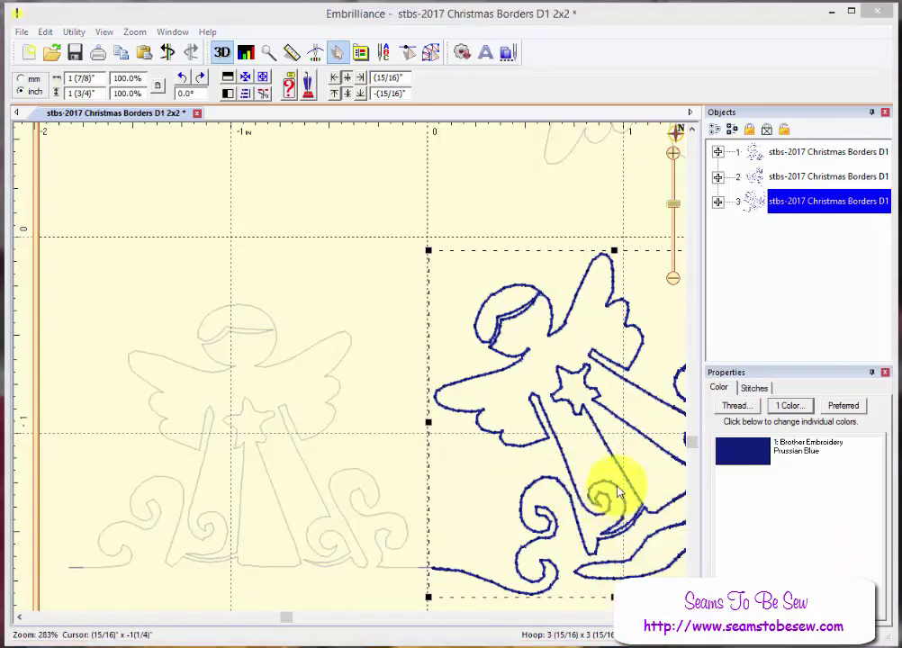
{"action": "mouse_move", "coordinate": [618, 492]}
{"action": "left_mouse_down"}
{"action": "mouse_move", "coordinate": [608, 491]}
{"action": "mouse_move", "coordinate": [617, 492]}
{"action": "left_mouse_up"}
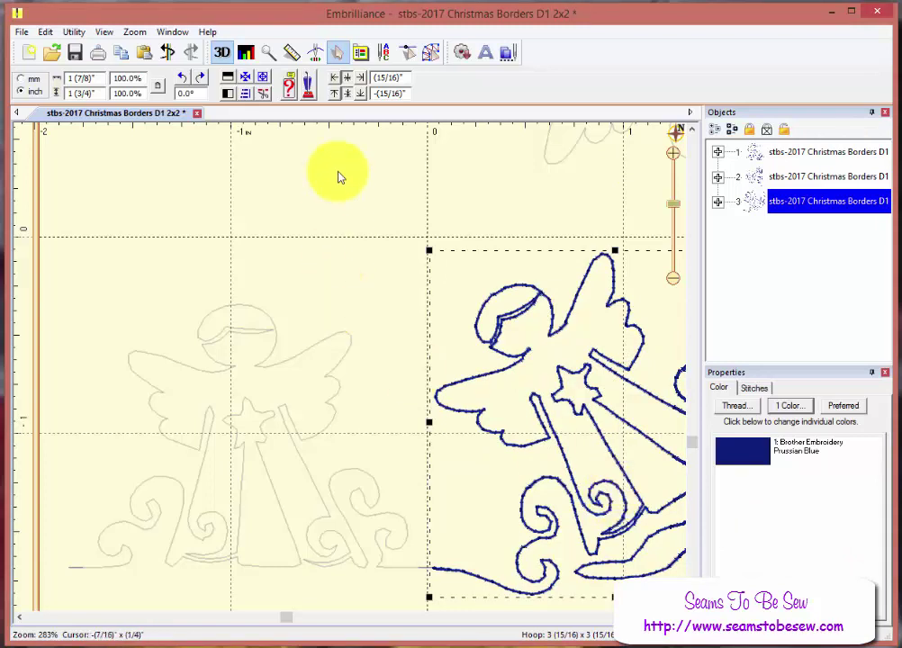
{"action": "left_click", "coordinate": [410, 205]}
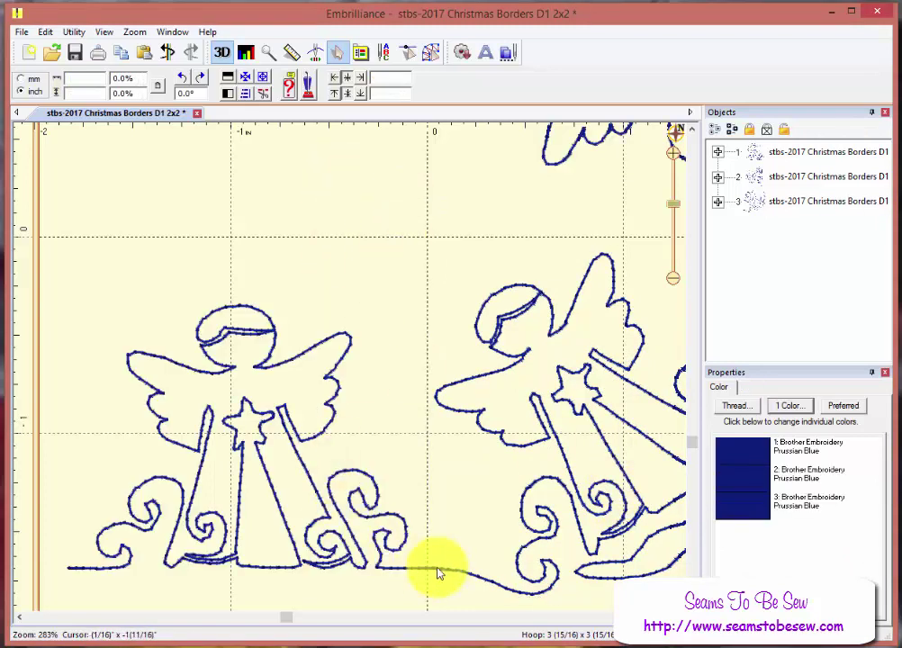
{"action": "left_click_drag", "start_coordinate": [290, 624], "coordinate": [492, 618]}
{"action": "left_click", "coordinate": [759, 202]}
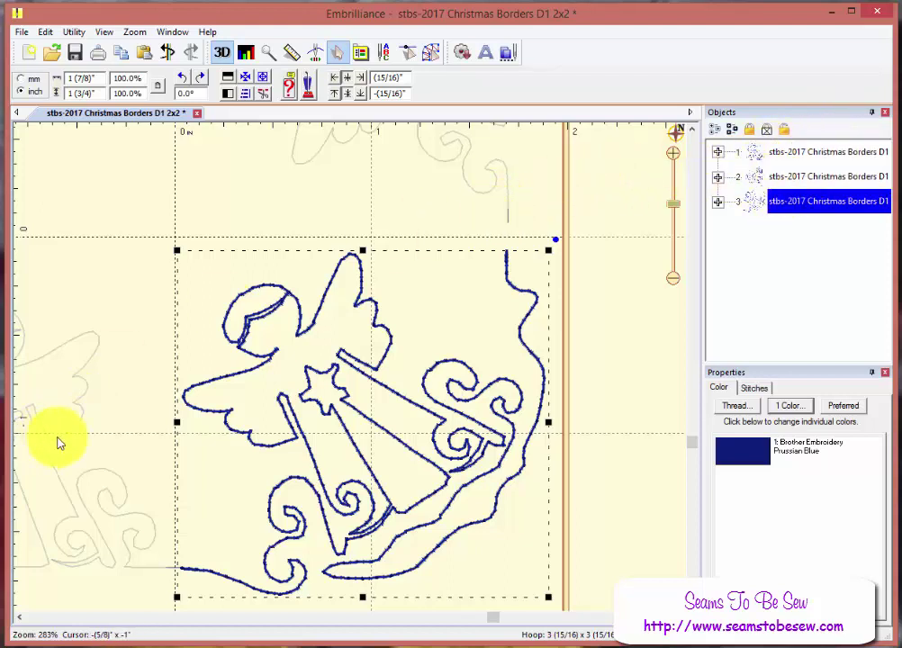
Move the side angel to 1" by 7/8" so its stitch line meets the corner design
{"action": "left_click", "coordinate": [479, 195]}
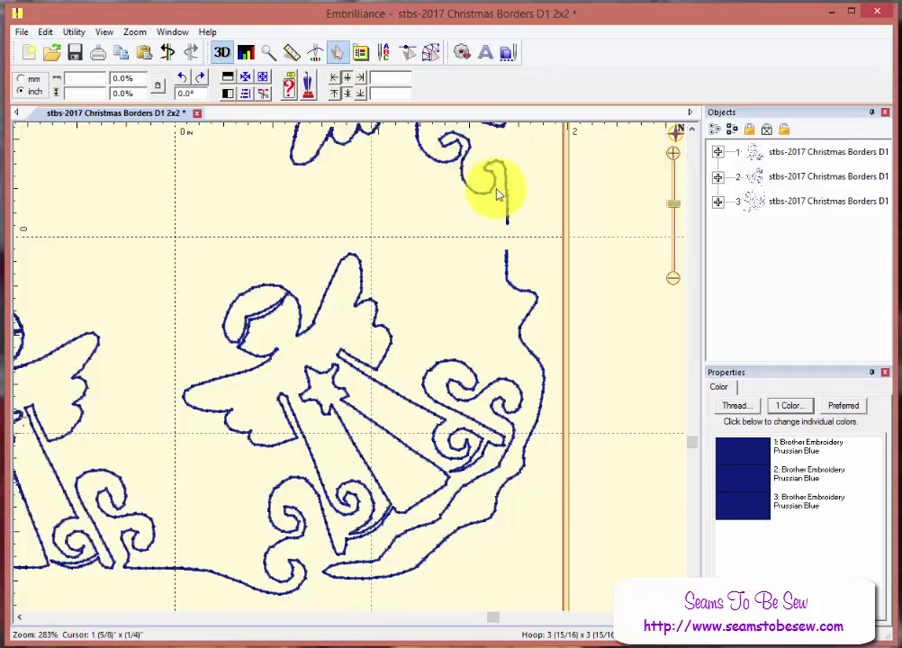
{"action": "left_click_drag", "start_coordinate": [490, 195], "coordinate": [495, 216]}
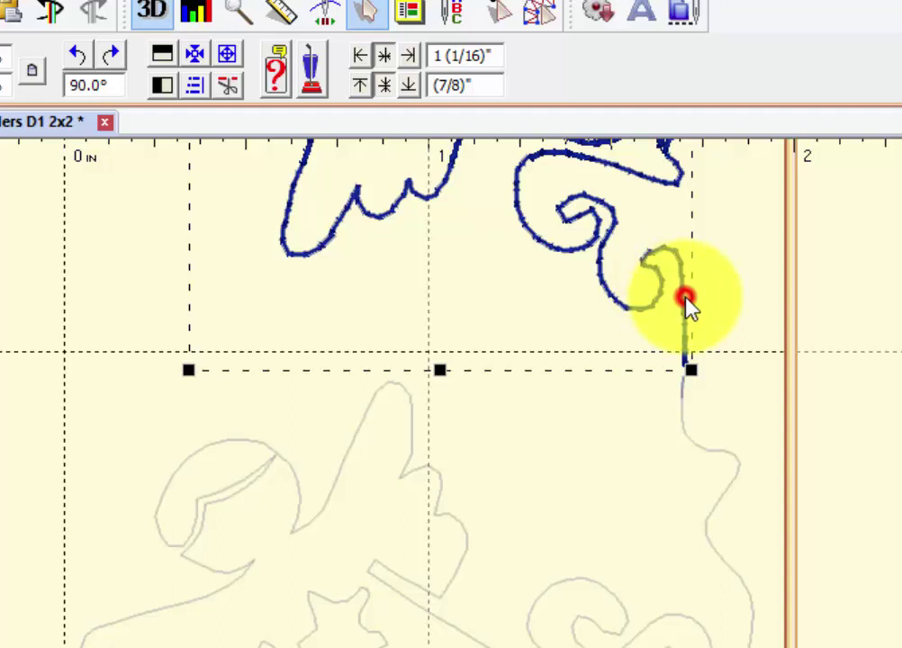
{"action": "left_click_drag", "start_coordinate": [686, 306], "coordinate": [681, 318]}
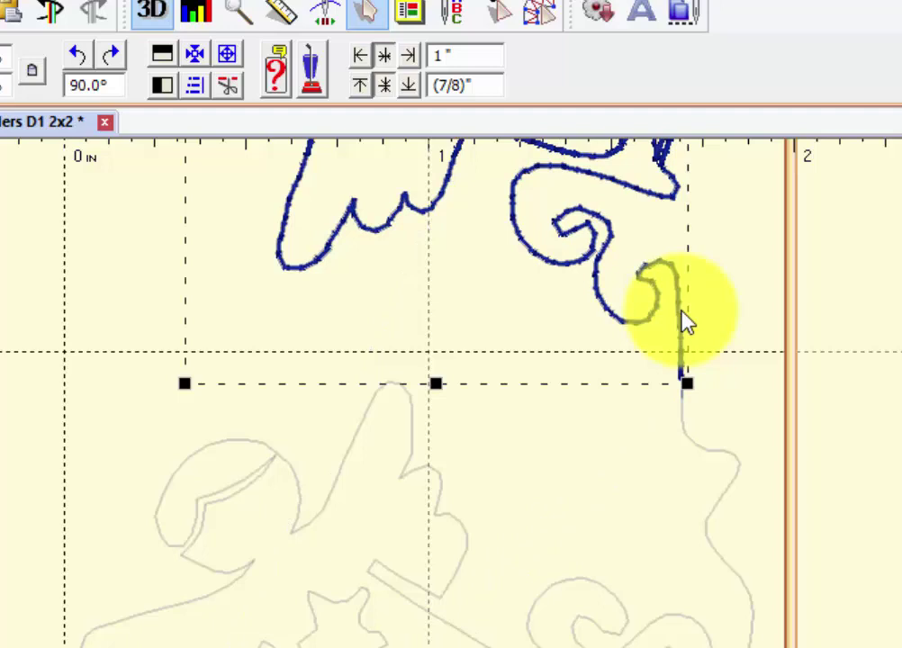
{"action": "left_click", "coordinate": [739, 309]}
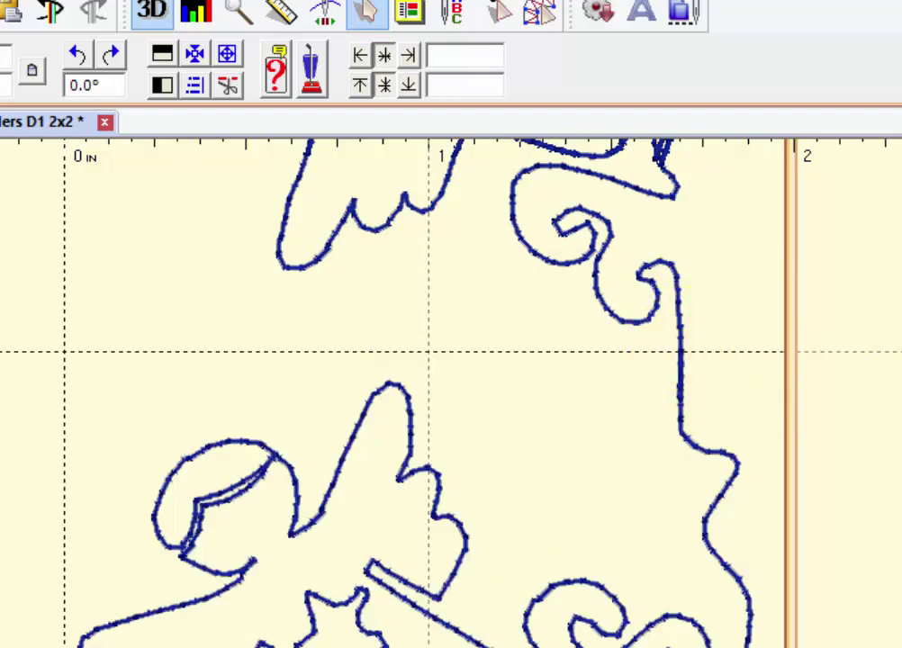
{"action": "left_click", "coordinate": [901, 283]}
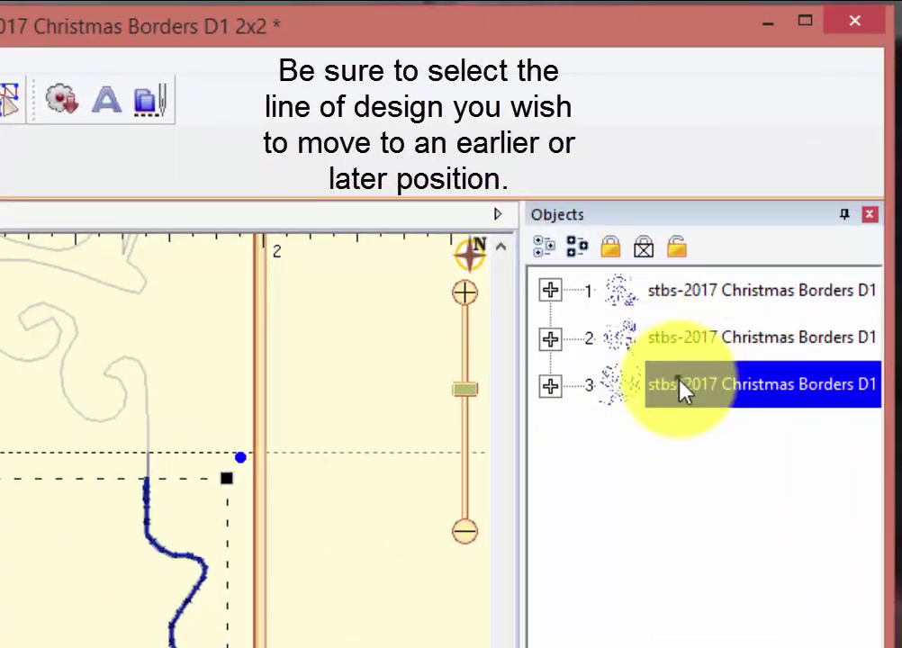
Move the lower angel one place earlier in stitch order and nudge the pieces so their lines join
{"action": "right_click", "coordinate": [744, 272]}
{"action": "left_click", "coordinate": [729, 405]}
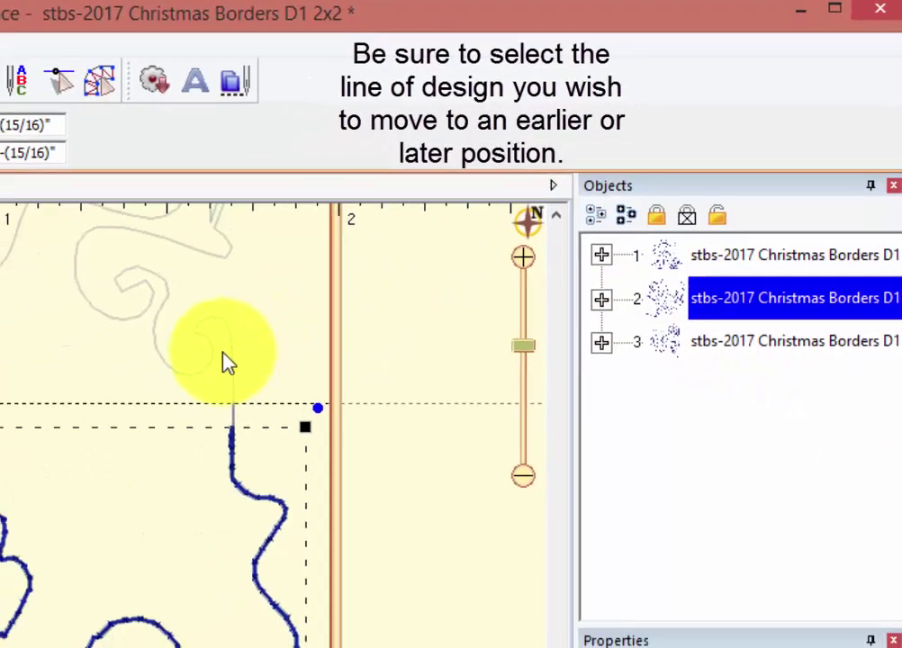
{"action": "left_click", "coordinate": [135, 400]}
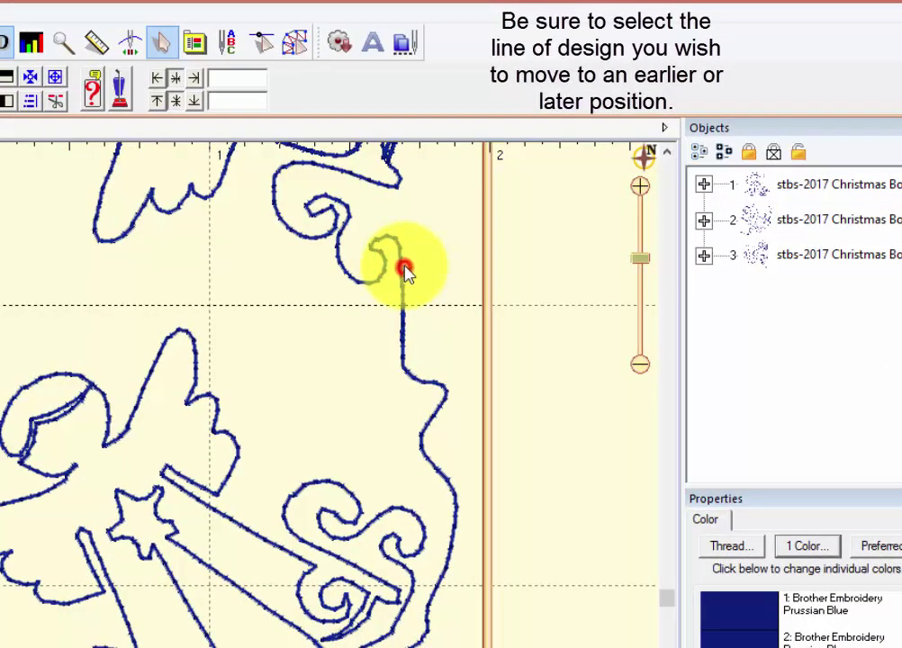
{"action": "mouse_move", "coordinate": [405, 270]}
{"action": "left_mouse_down"}
{"action": "mouse_move", "coordinate": [402, 263]}
{"action": "mouse_move", "coordinate": [469, 243]}
{"action": "mouse_move", "coordinate": [396, 225]}
{"action": "mouse_move", "coordinate": [445, 250]}
{"action": "mouse_move", "coordinate": [400, 257]}
{"action": "mouse_move", "coordinate": [405, 272]}
{"action": "left_mouse_up"}
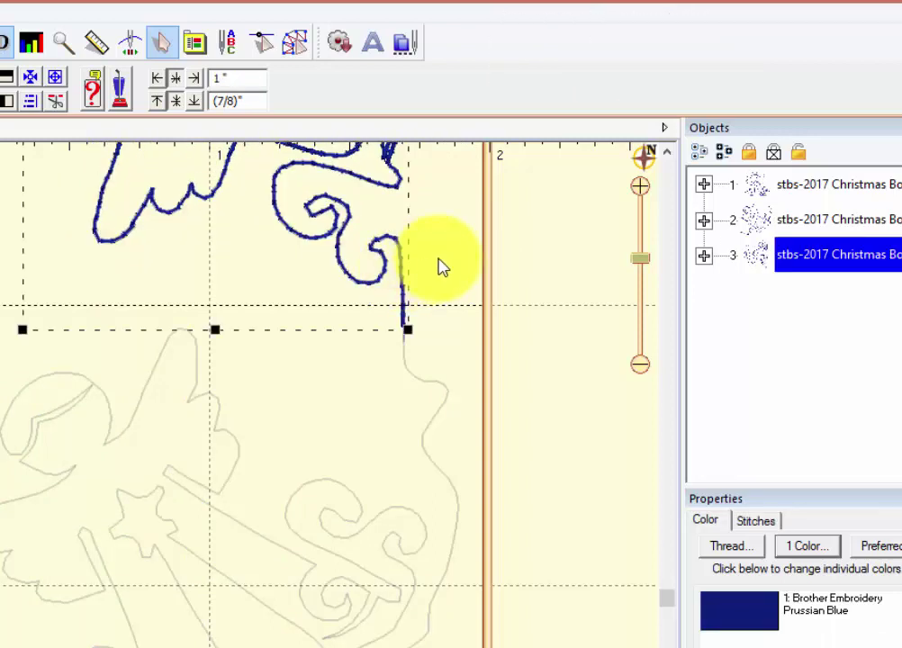
{"action": "left_click", "coordinate": [403, 353]}
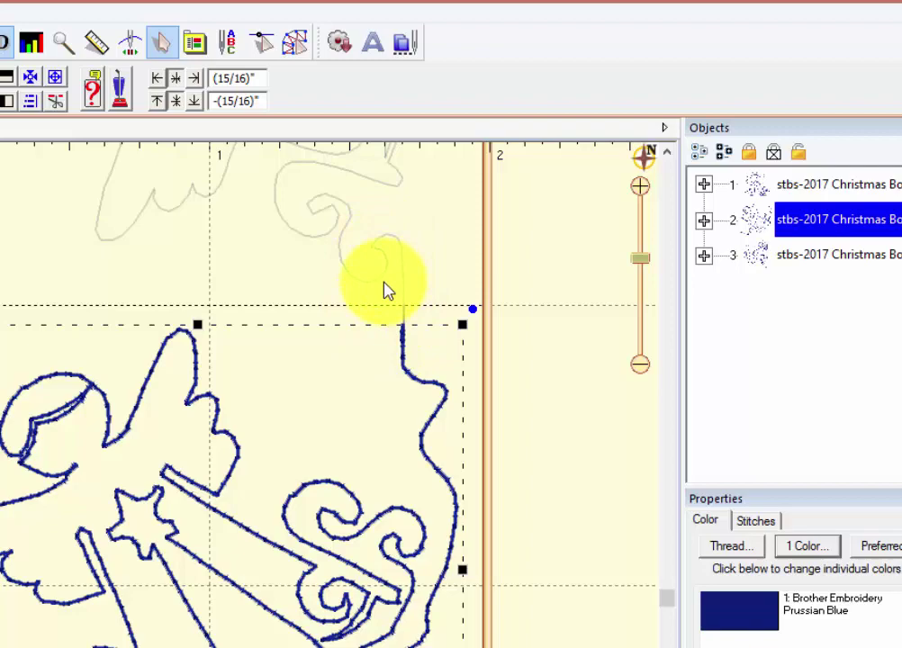
{"action": "scroll", "coordinate": [393, 288], "scroll_direction": "down", "scroll_amount": 3}
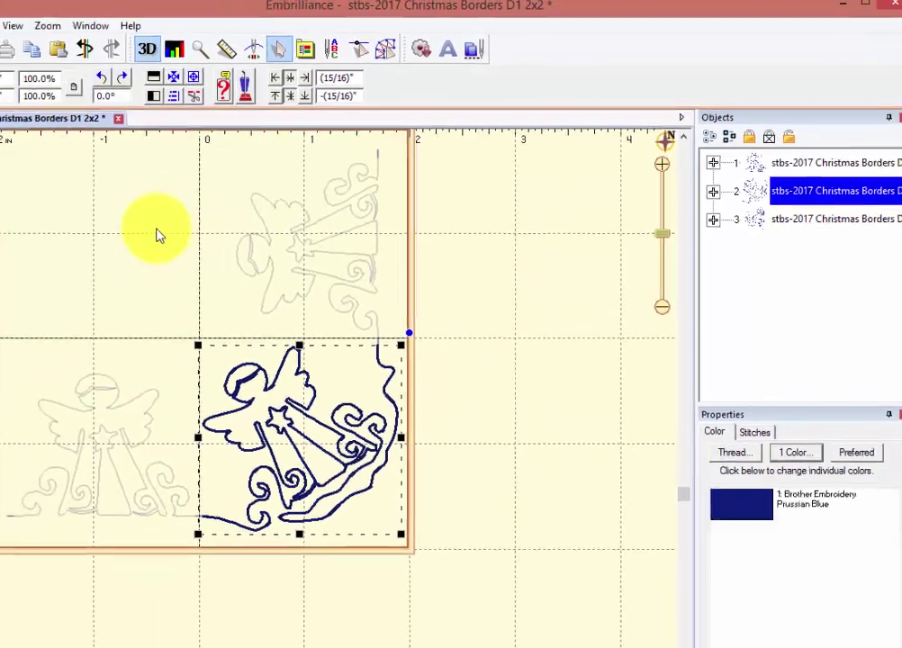
{"action": "left_click", "coordinate": [150, 229]}
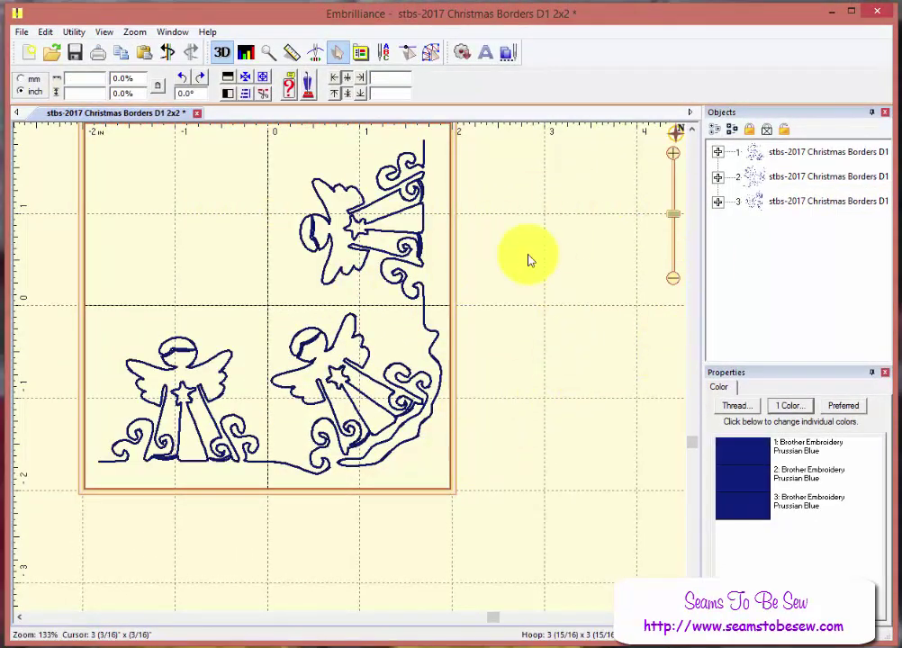
Play the stitch simulation of the three-angel corner border through to stitch 1077
{"action": "scroll", "coordinate": [470, 315], "scroll_direction": "up", "scroll_amount": 2}
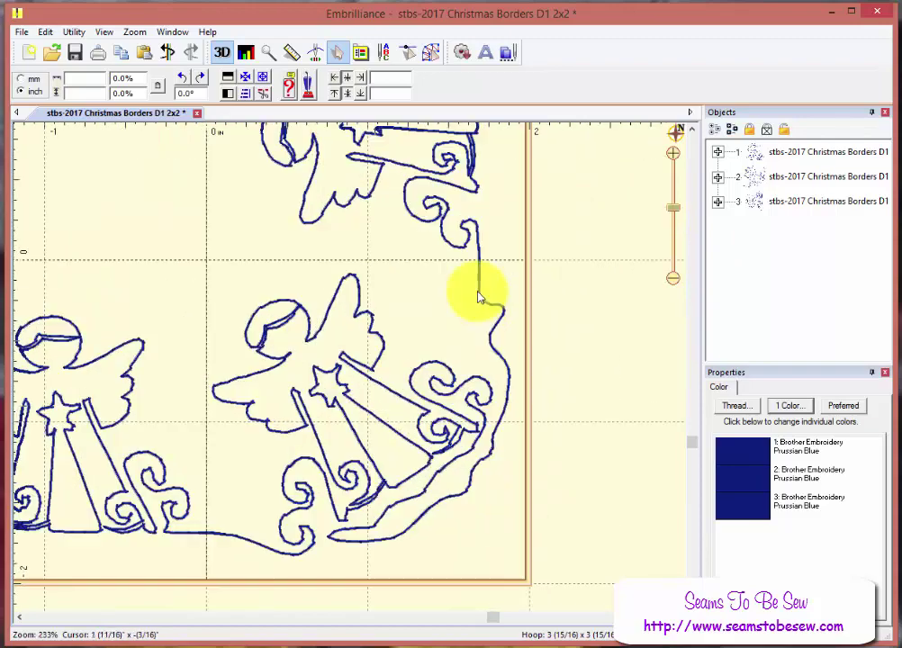
{"action": "scroll", "coordinate": [479, 299], "scroll_direction": "down", "scroll_amount": 2}
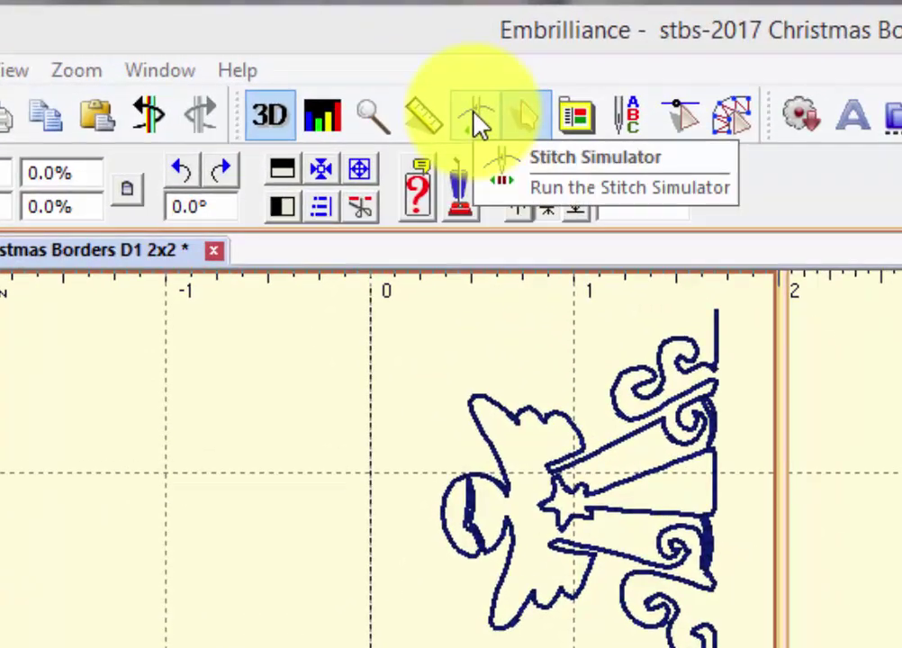
{"action": "left_click", "coordinate": [477, 120]}
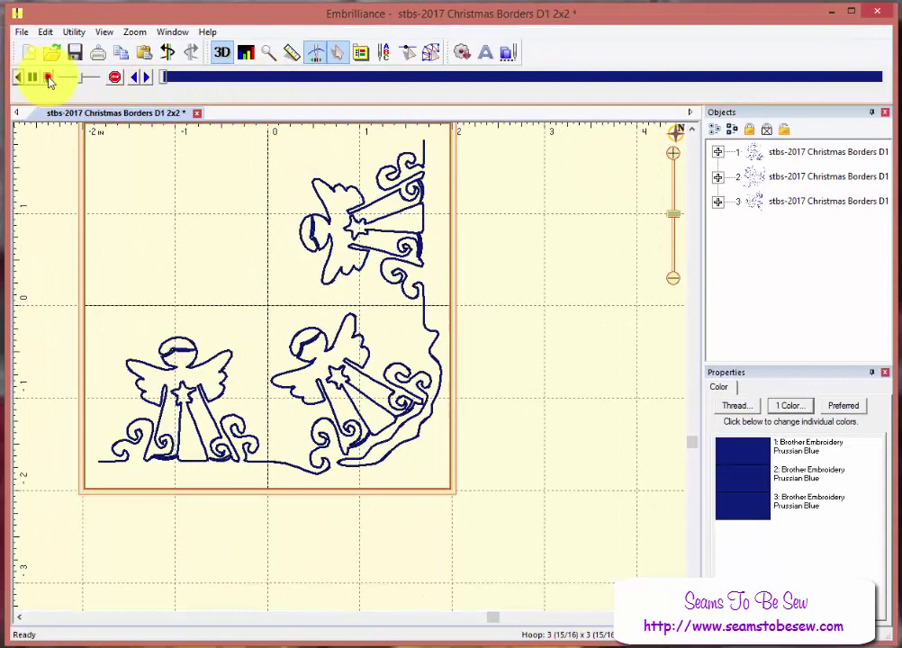
{"action": "left_click", "coordinate": [49, 77]}
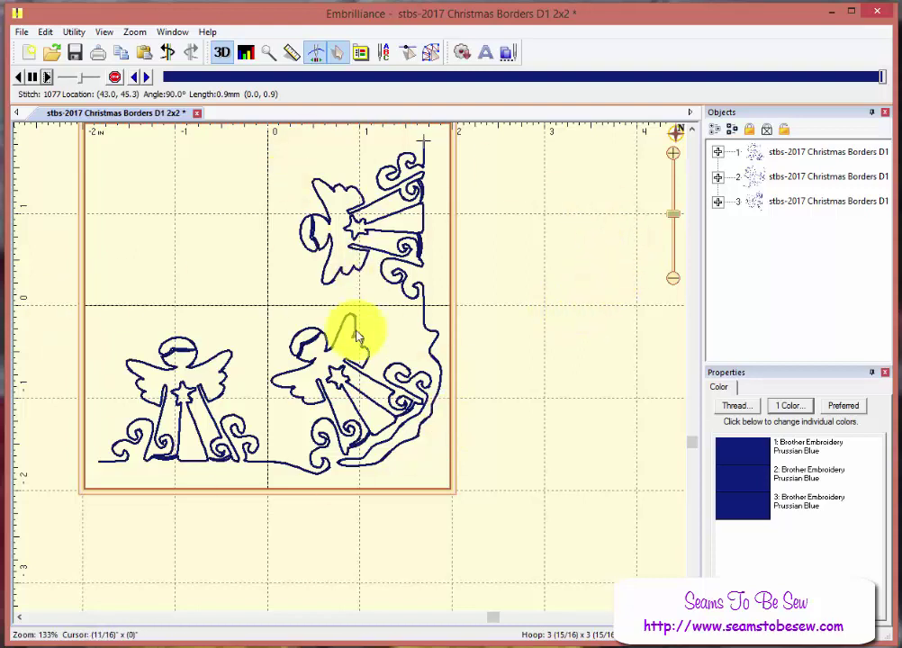
Select all three angel designs and apply Combine Designs in Create mode
{"action": "left_click", "coordinate": [784, 154]}
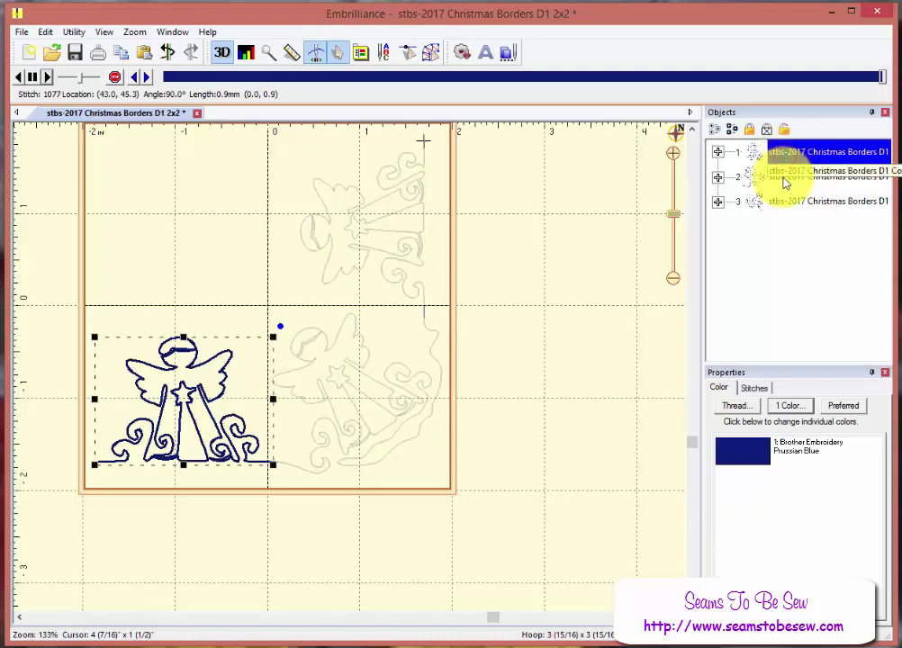
{"action": "left_click", "coordinate": [785, 178], "text": "shift"}
{"action": "left_click", "coordinate": [786, 202], "text": "shift"}
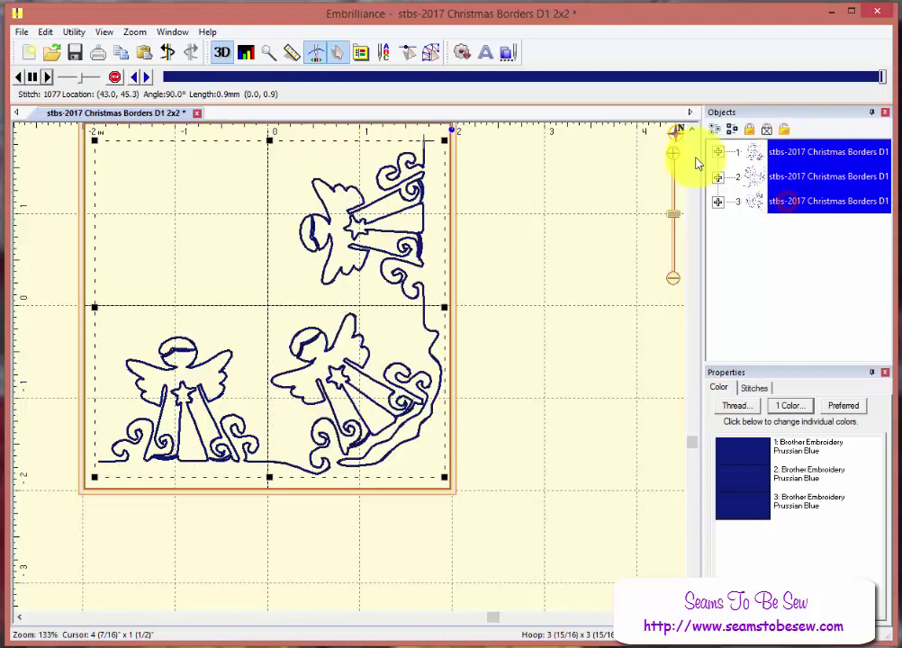
{"action": "left_click", "coordinate": [432, 51]}
{"action": "left_click", "coordinate": [107, 31]}
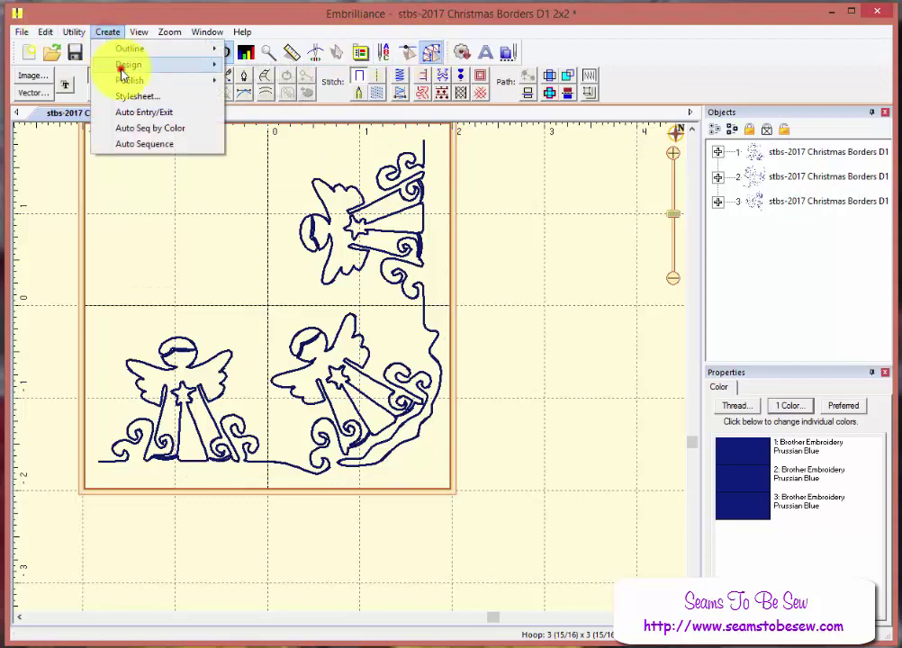
{"action": "left_click", "coordinate": [126, 65]}
{"action": "left_click", "coordinate": [301, 94]}
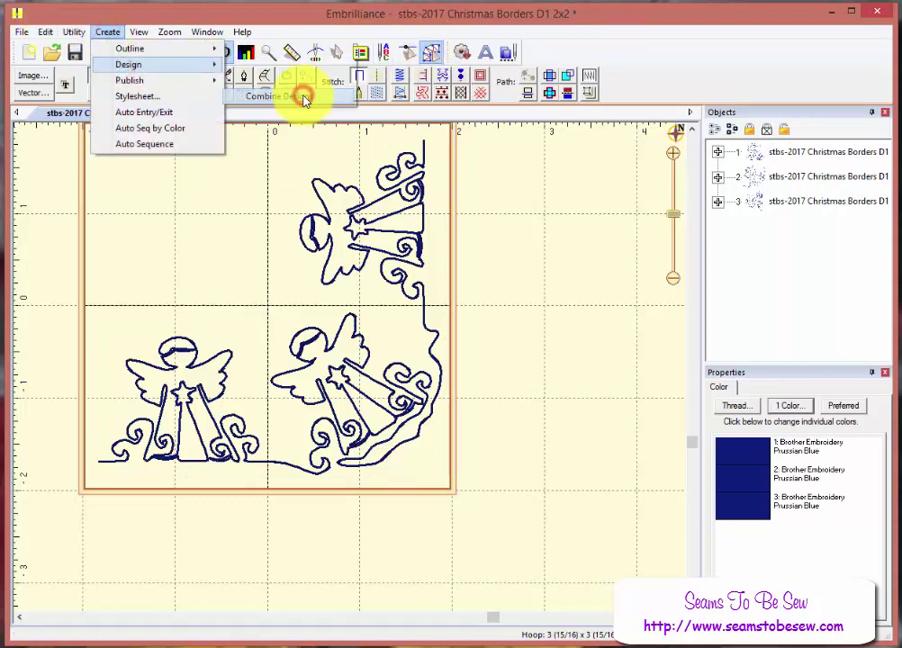
Reselect the three designs and run Combine Designs again so one object remains
{"action": "left_click", "coordinate": [767, 164]}
{"action": "left_click", "coordinate": [771, 176], "text": "shift"}
{"action": "left_click", "coordinate": [771, 201], "text": "shift"}
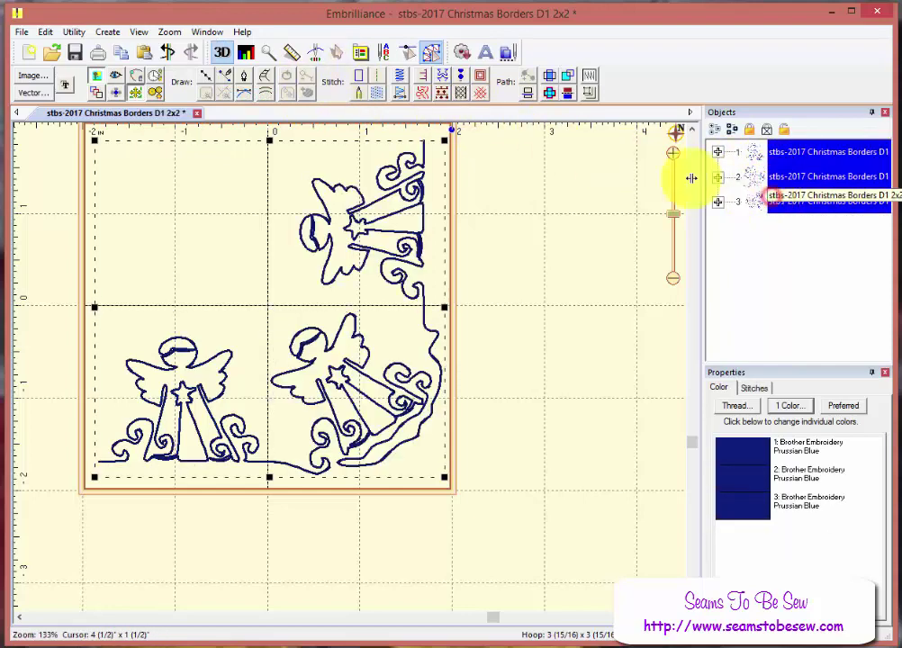
{"action": "left_click", "coordinate": [108, 33]}
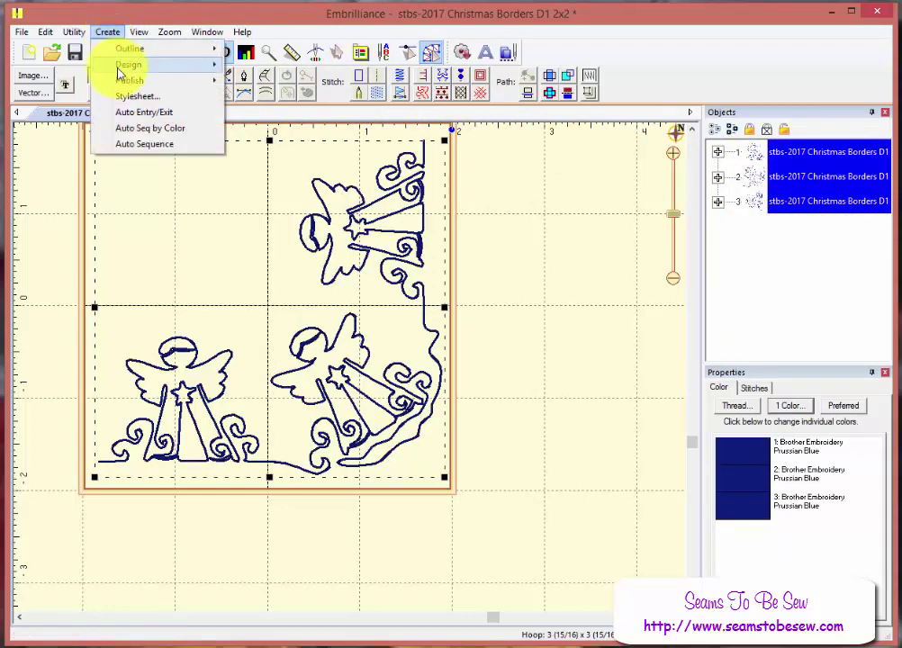
{"action": "left_click", "coordinate": [126, 65]}
{"action": "left_click", "coordinate": [304, 95]}
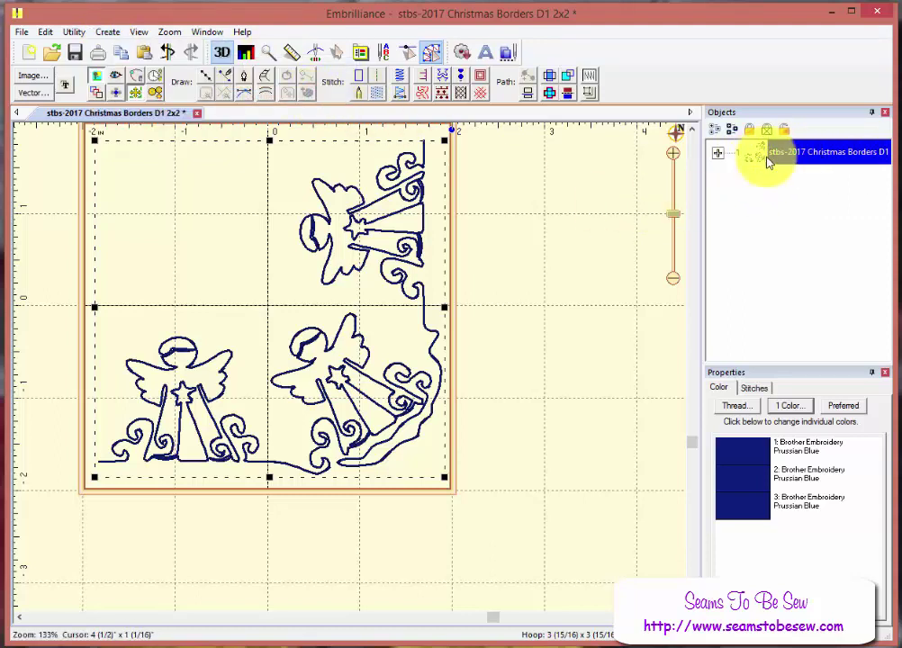
Save as PES 'stbs-2017 Christmas Borders D1 2x2 Combined With Corner' in MEmb
{"action": "left_click", "coordinate": [21, 32]}
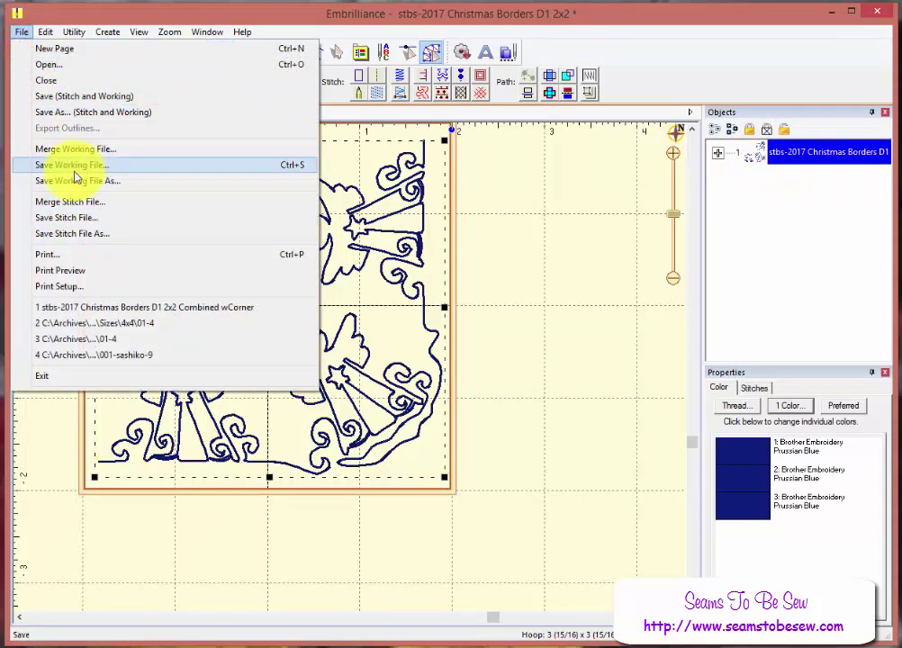
{"action": "left_click", "coordinate": [67, 218]}
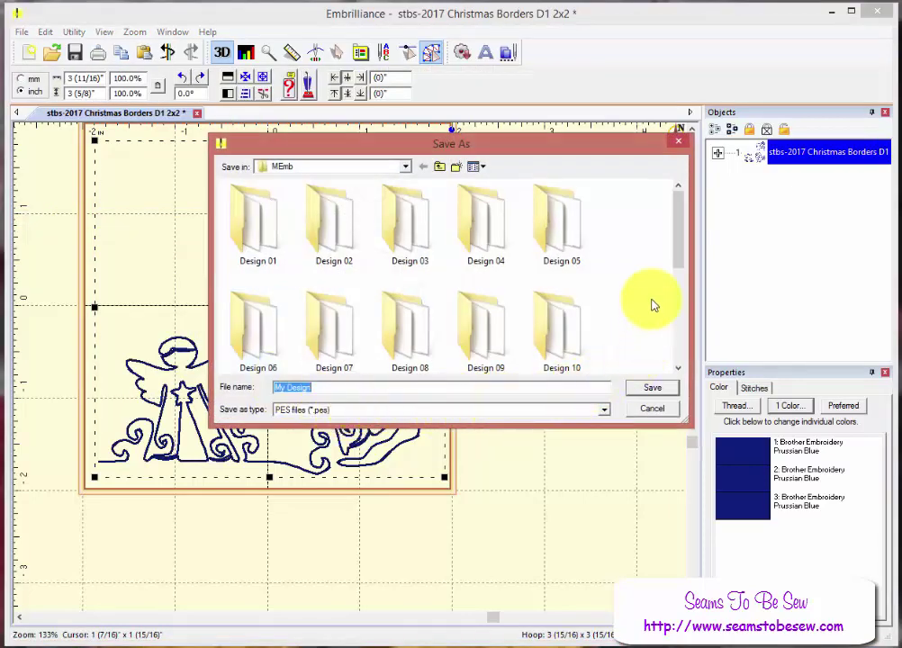
{"action": "left_click_drag", "start_coordinate": [679, 246], "coordinate": [673, 331]}
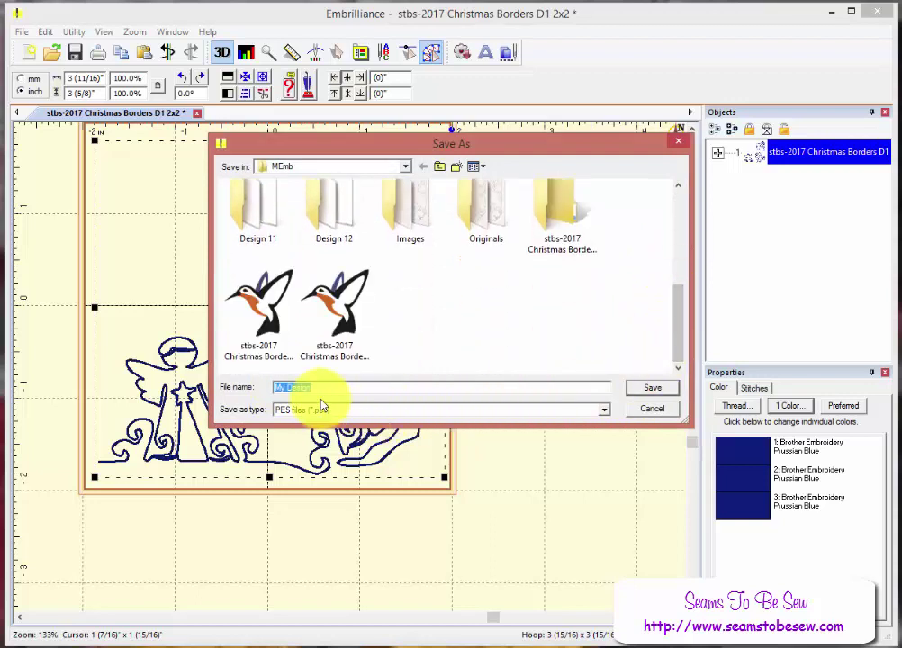
{"action": "left_click", "coordinate": [258, 316]}
{"action": "left_click", "coordinate": [400, 387]}
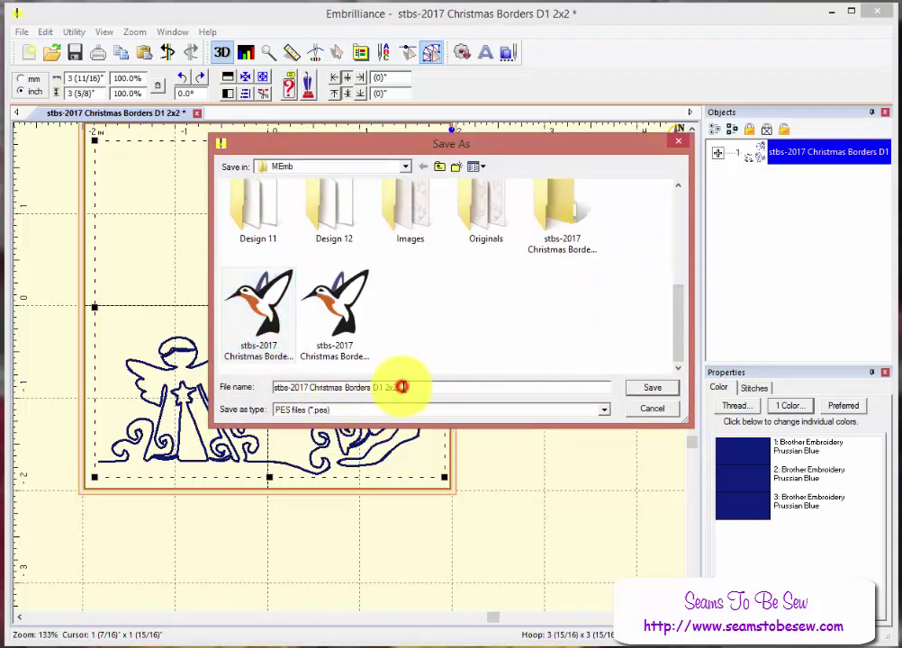
{"action": "type", "text": "Com"}
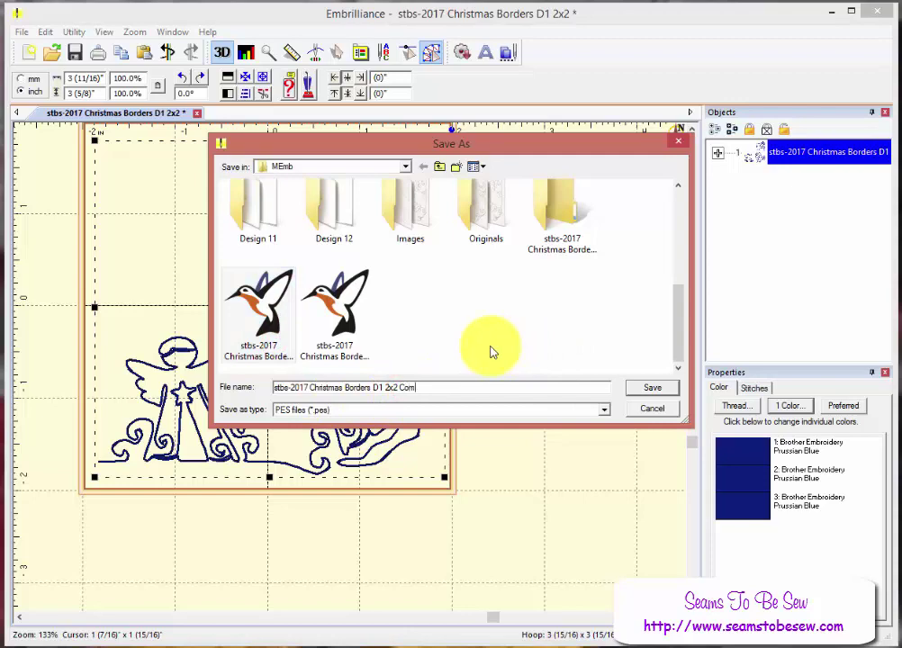
{"action": "type", "text": "bined With Corner"}
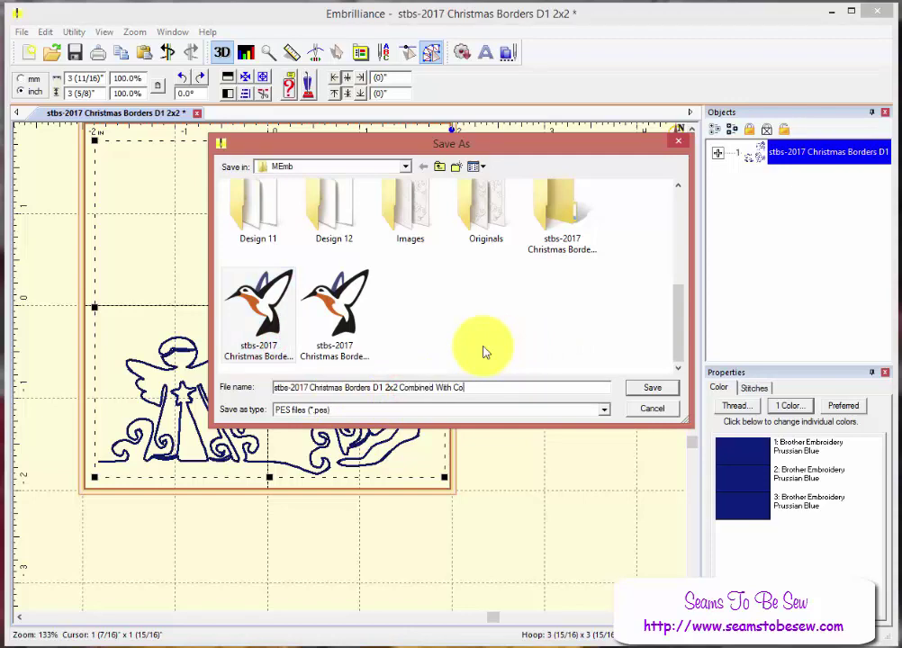
{"action": "left_click", "coordinate": [653, 388]}
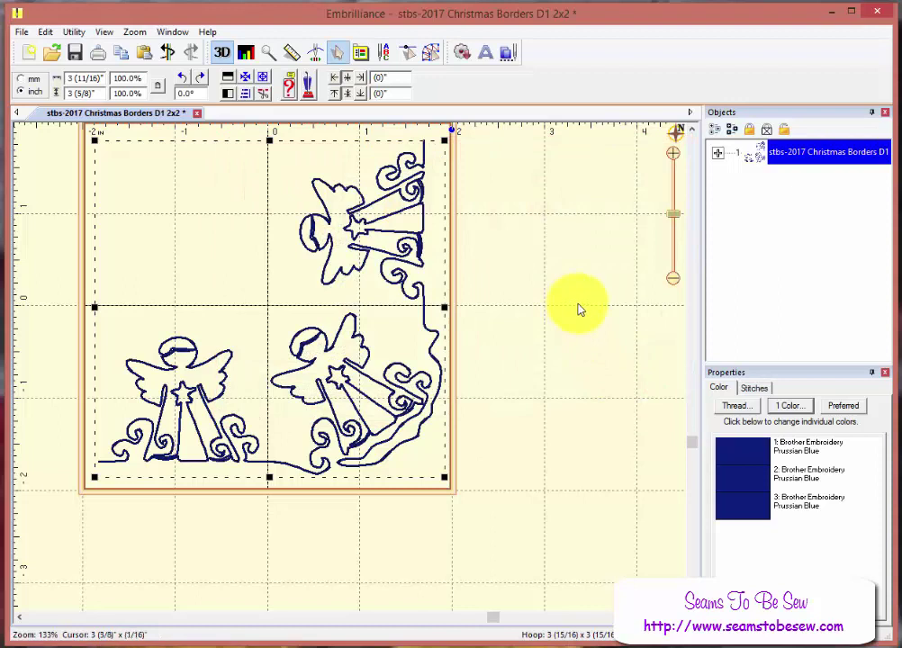